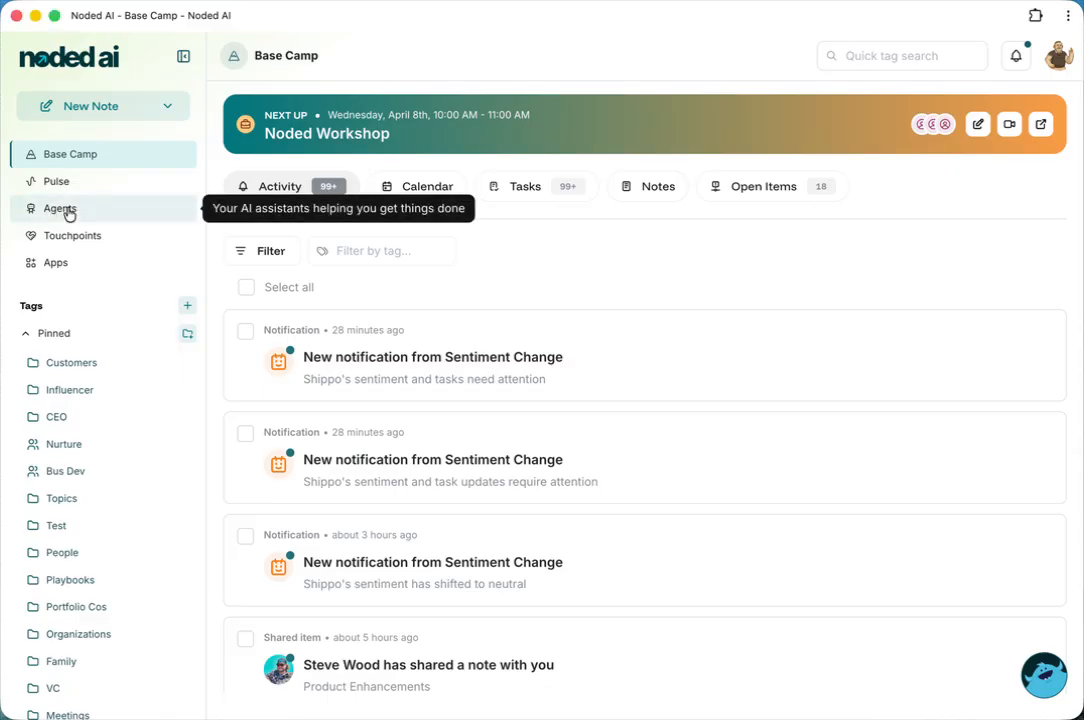
- Open the Agents list and look through the existing agents
click(68, 214)
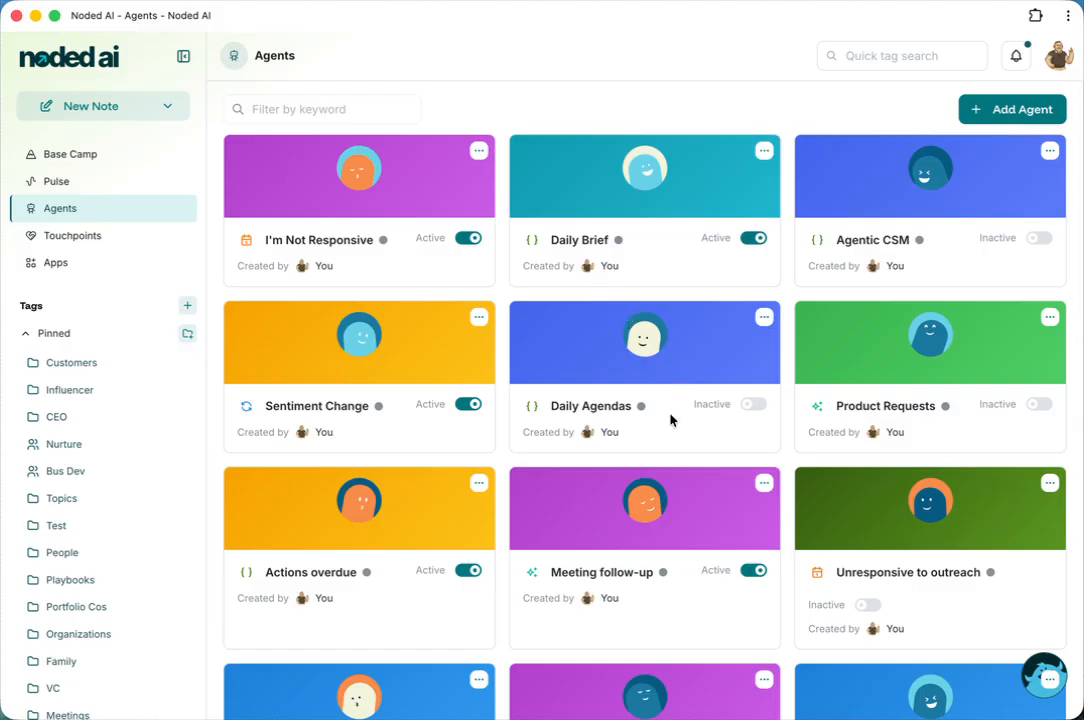
scroll(516, 550, down, 1)
scroll(430, 490, up, 1)
click(479, 317)
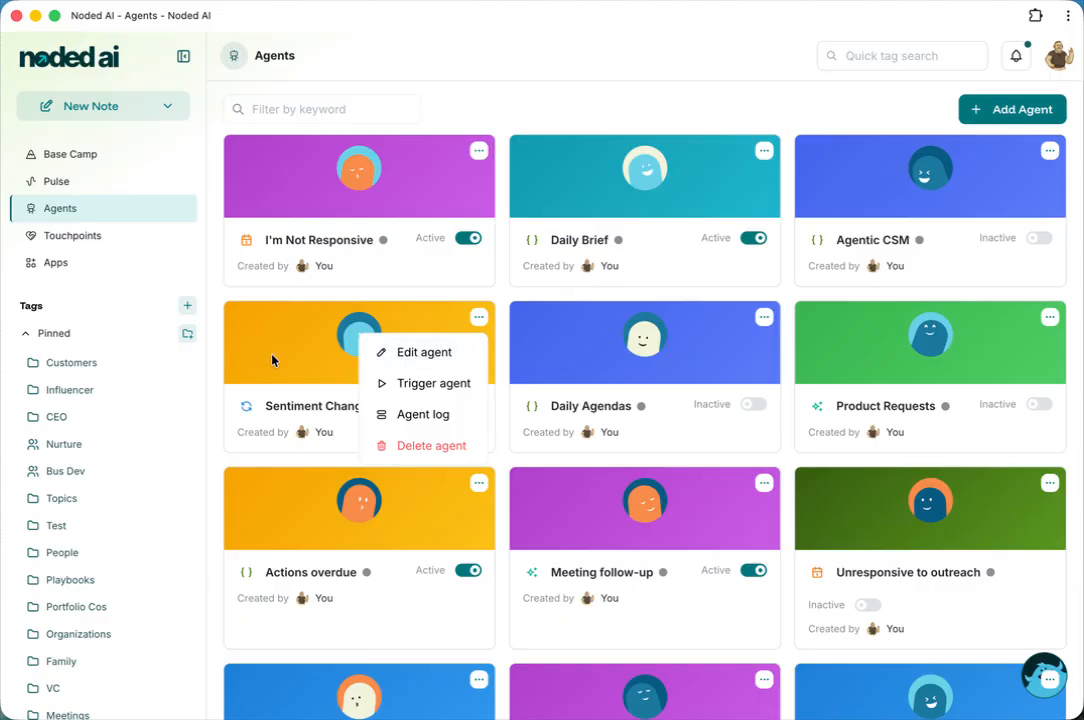
click(1013, 109)
click(1013, 109)
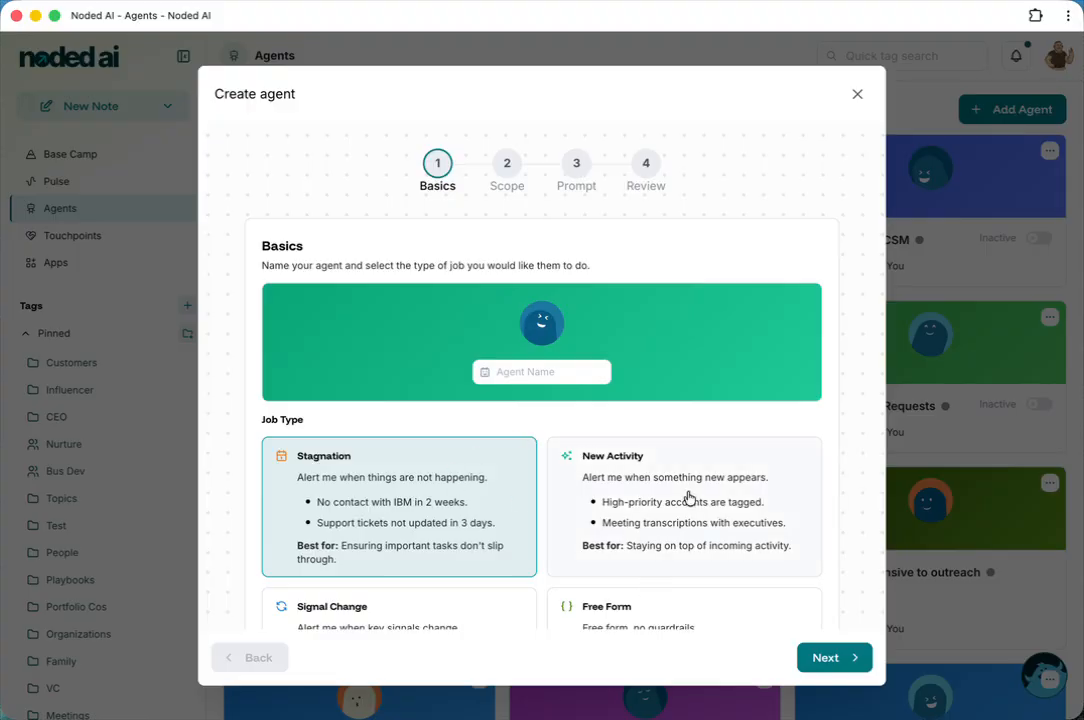
click(858, 95)
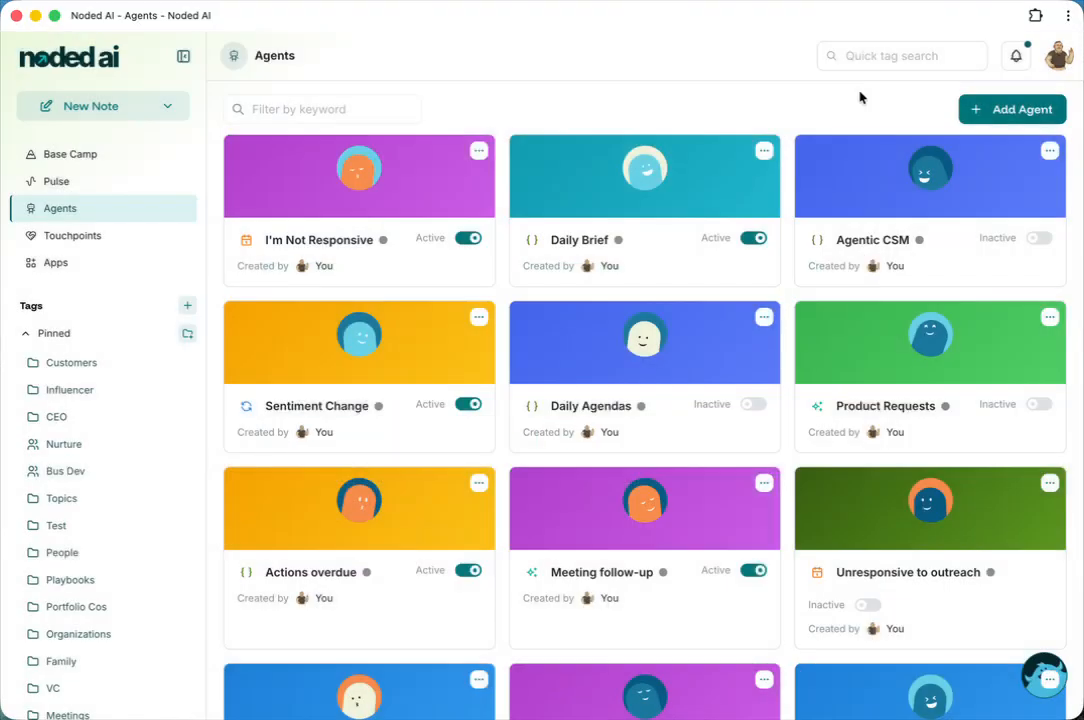
- Open the Sentiment Change agent for editing and review its name and job type
click(479, 317)
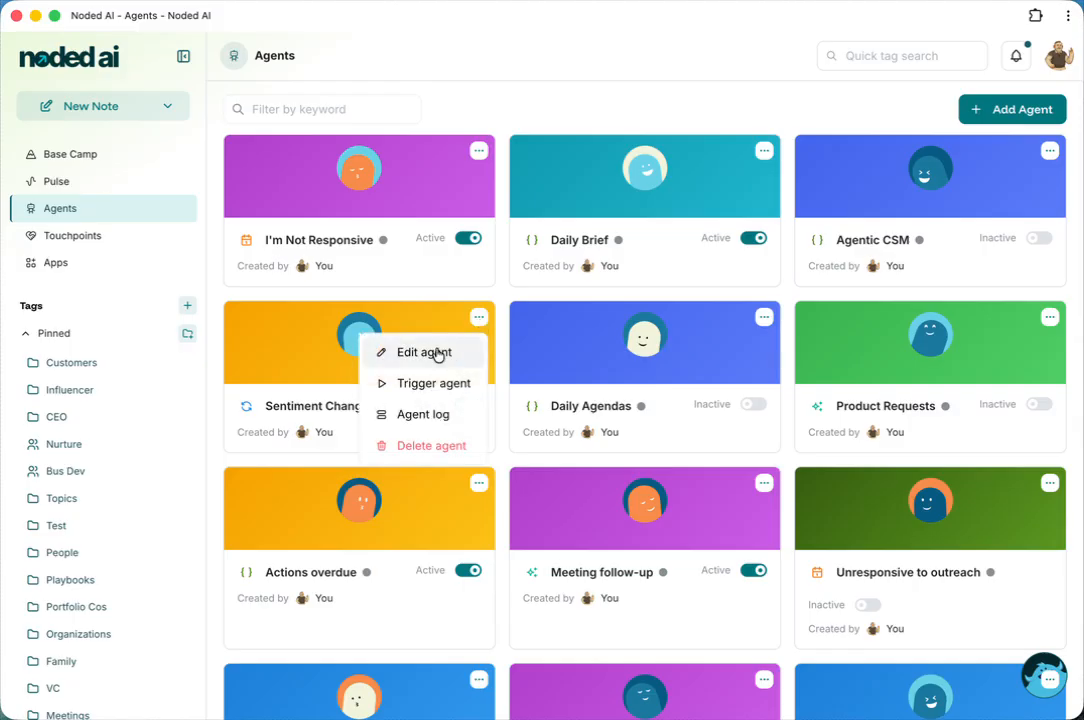
click(446, 353)
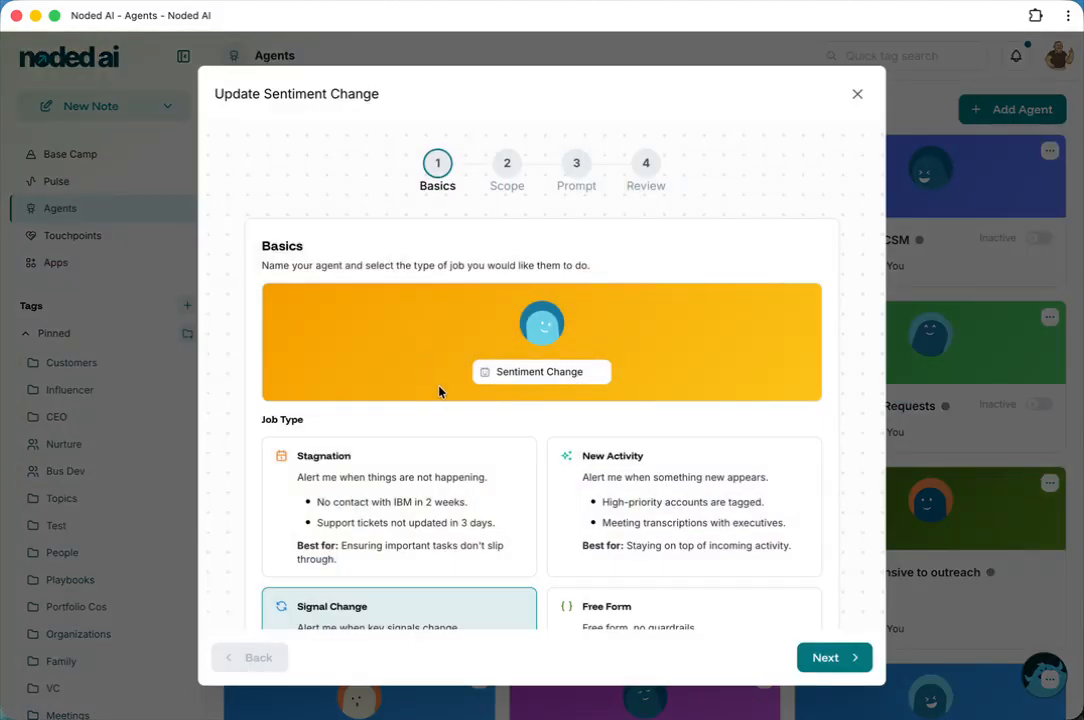
triple_click(500, 372)
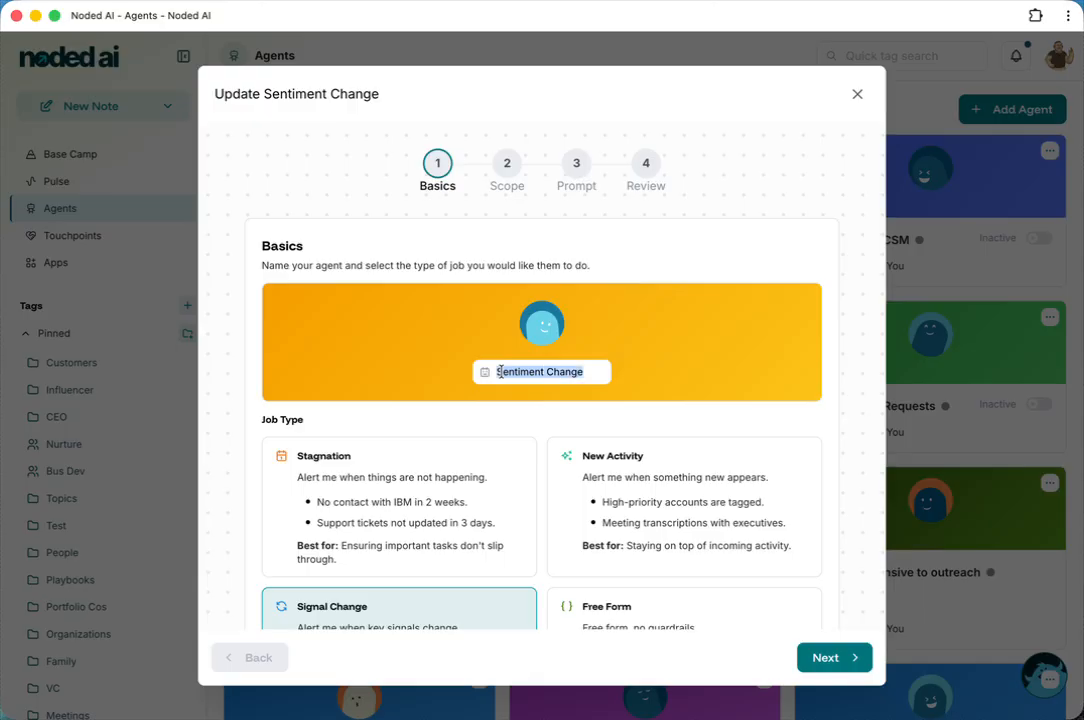
click(390, 371)
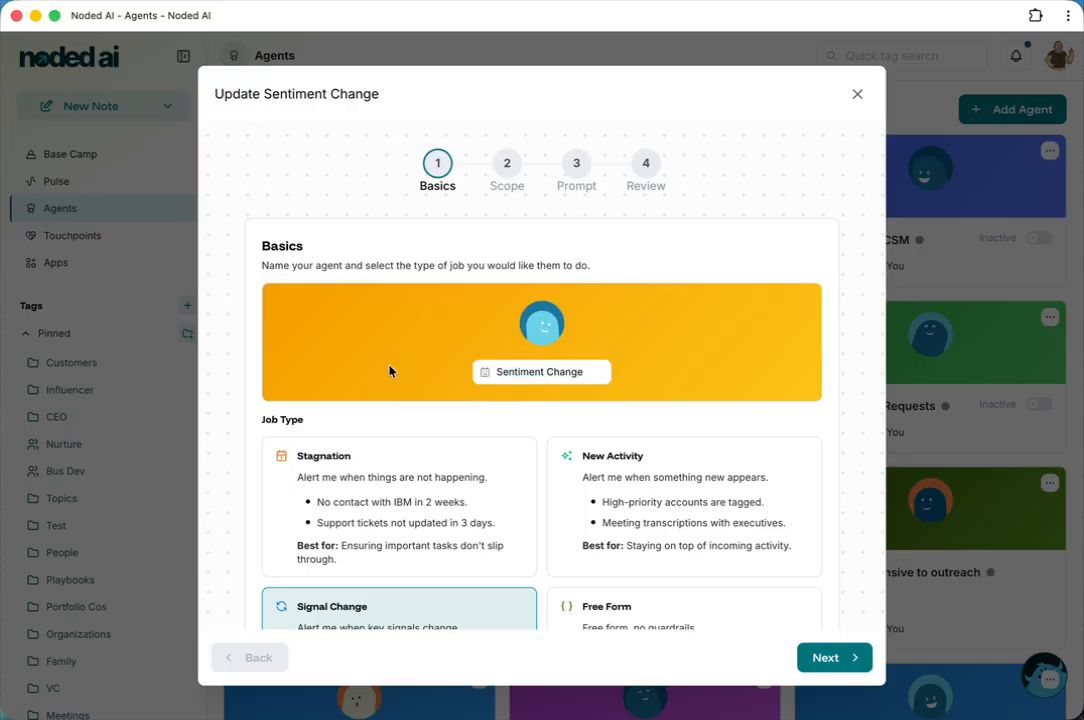
scroll(390, 371, down, 3)
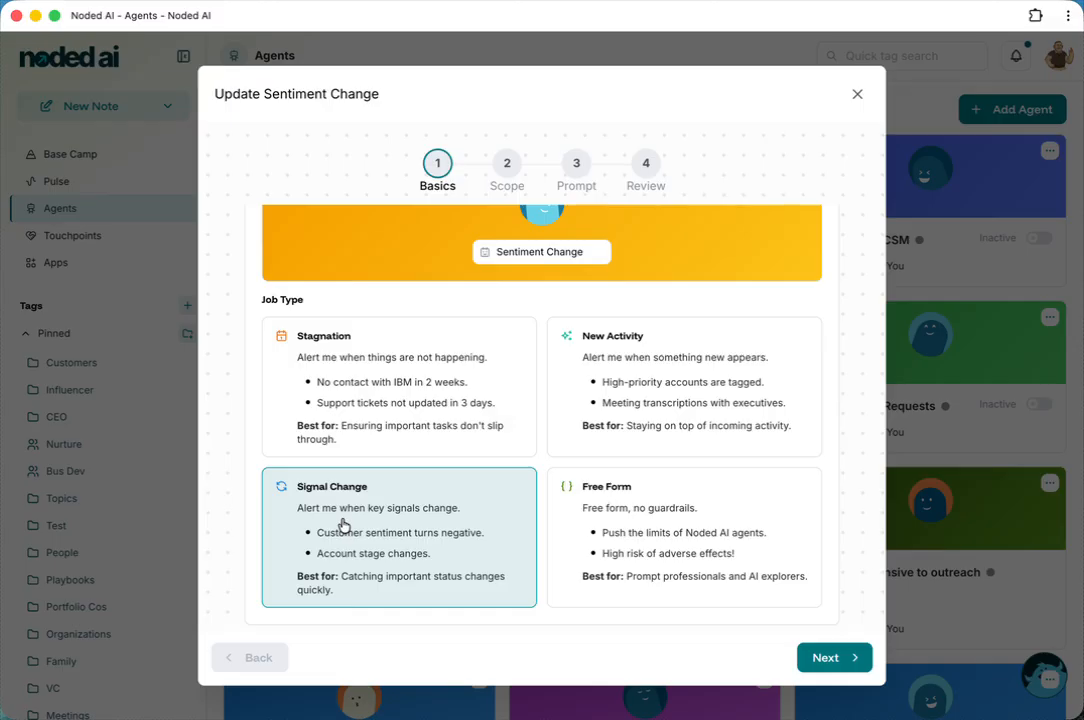
- Advance to the agent's scope settings and review its folders, selectable signals and run frequency
click(824, 659)
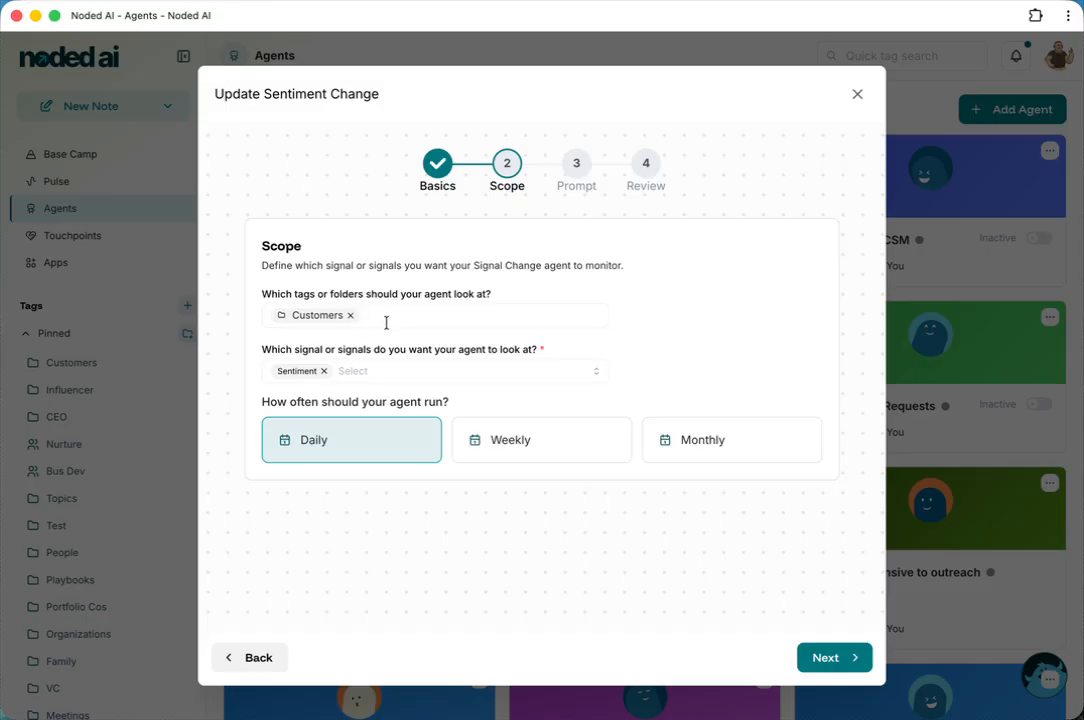
click(371, 378)
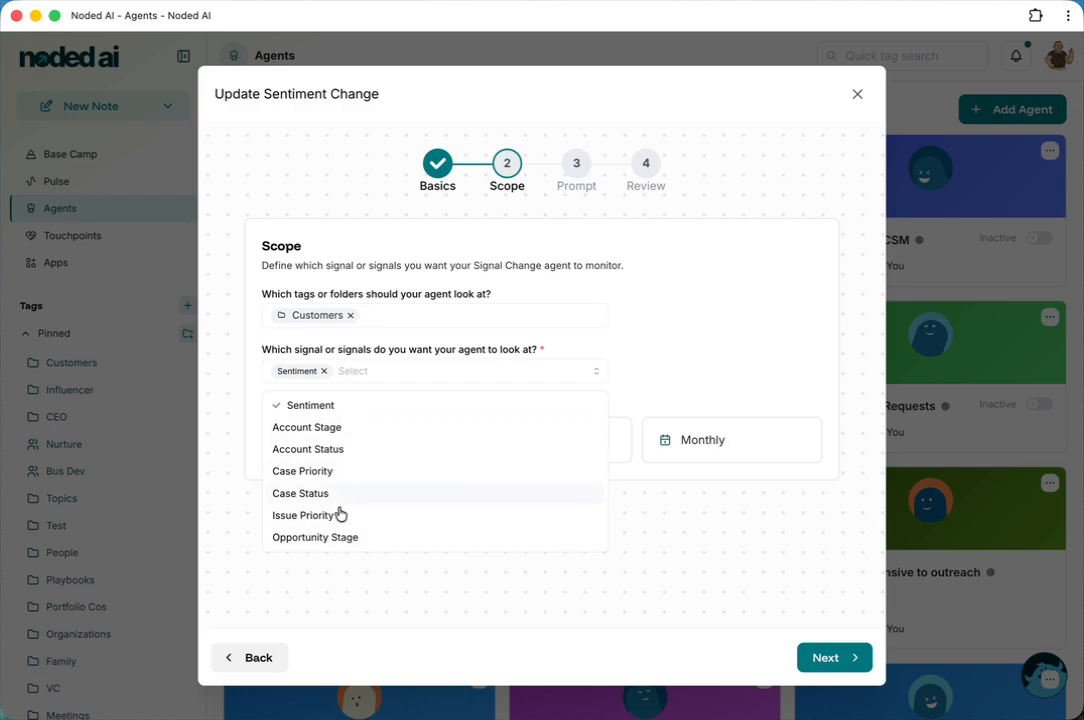
click(409, 376)
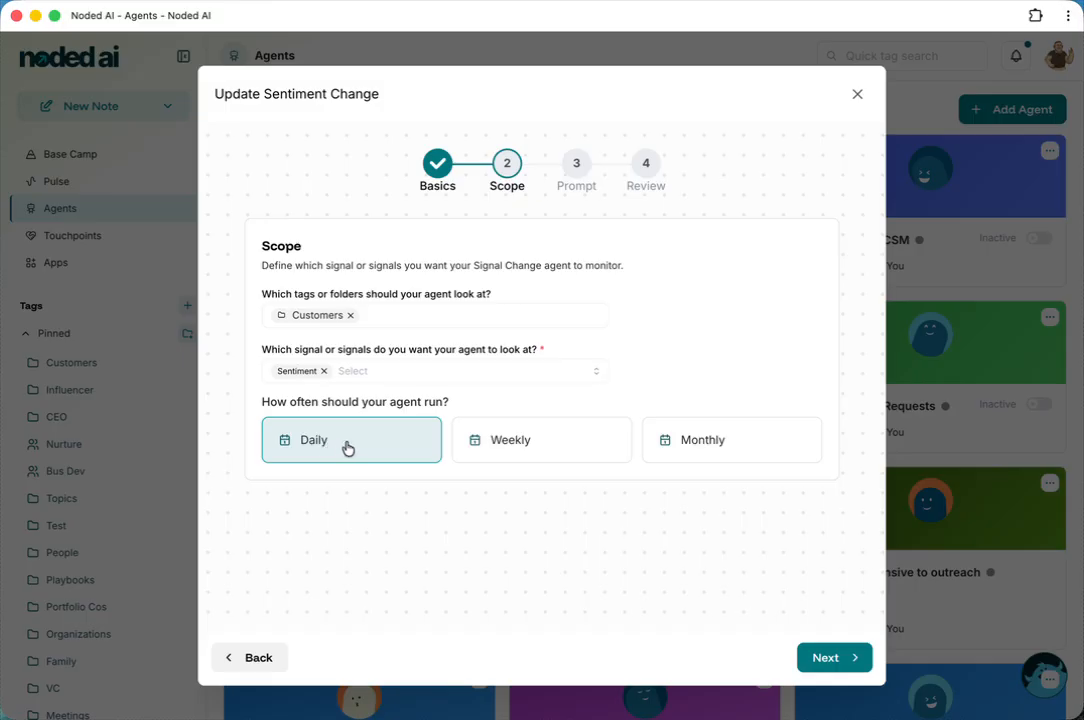
- Advance to the agent's prompt settings and review the example triggers, trigger text and output options
click(828, 660)
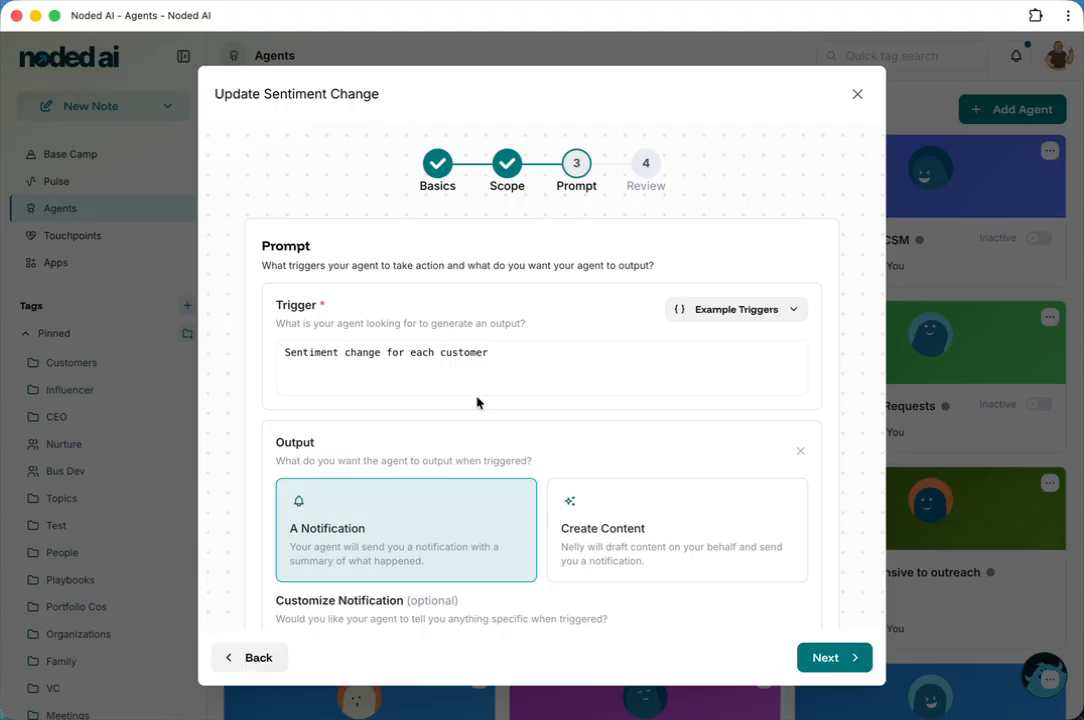
click(795, 312)
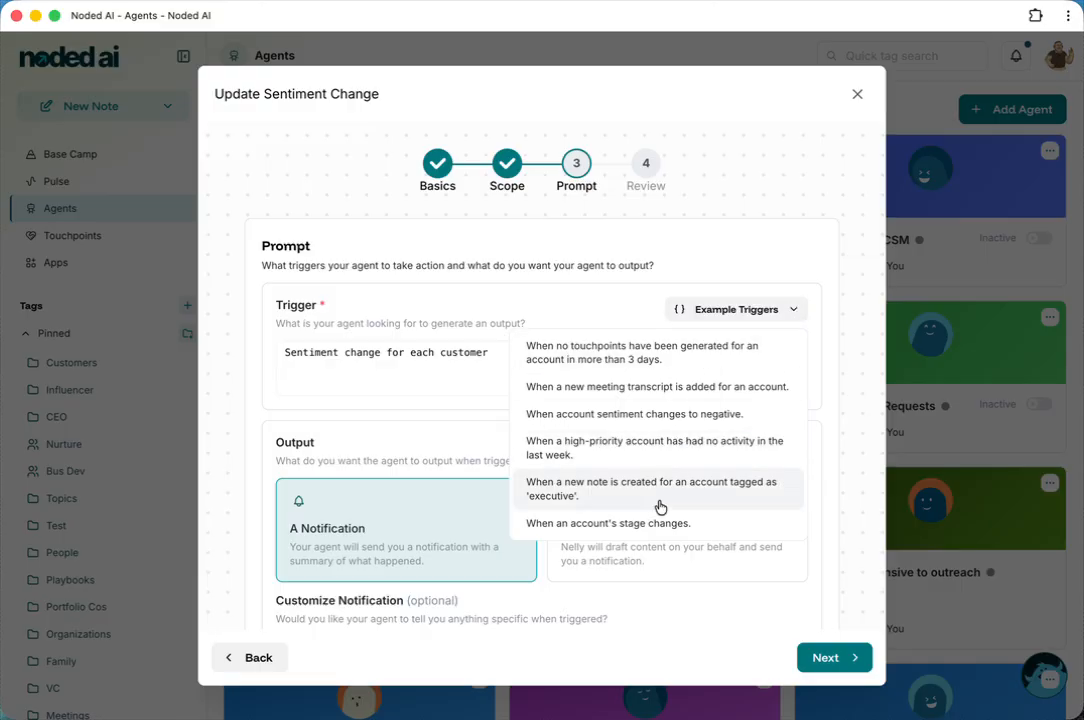
click(563, 299)
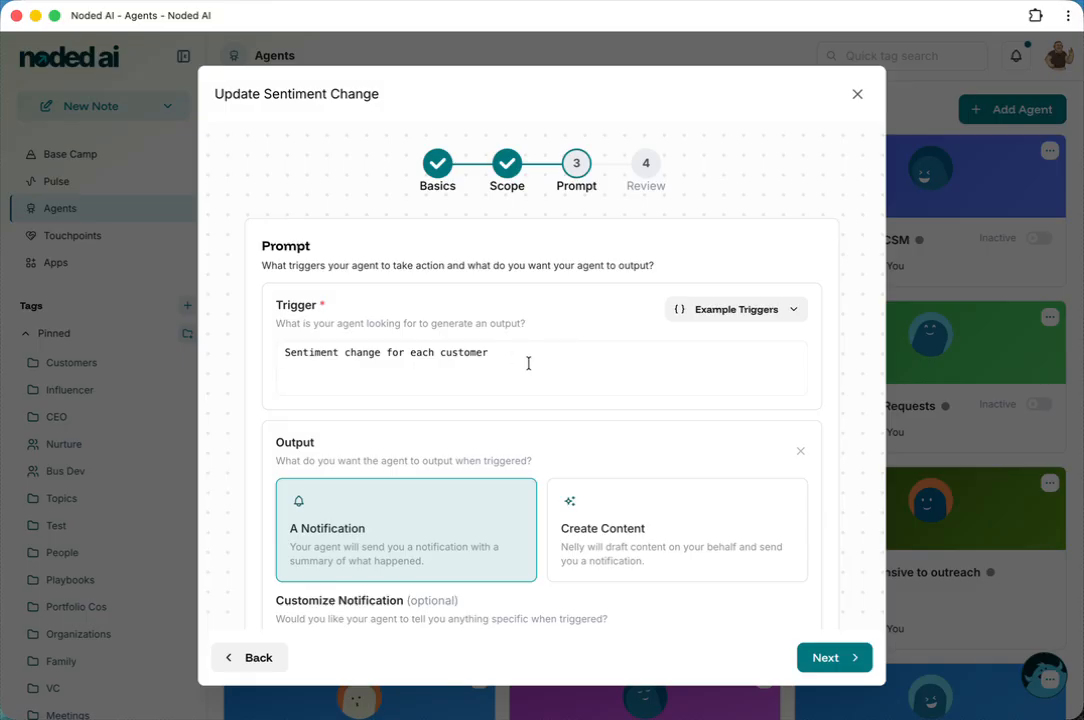
scroll(528, 363, down, 2)
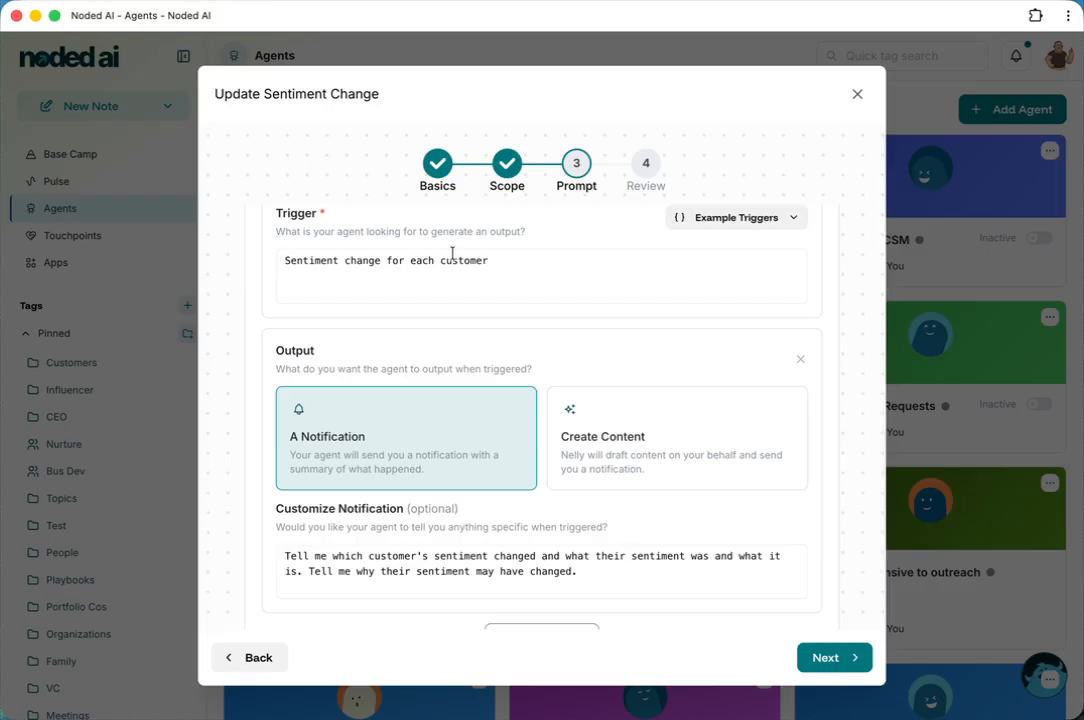
scroll(538, 286, down, 2)
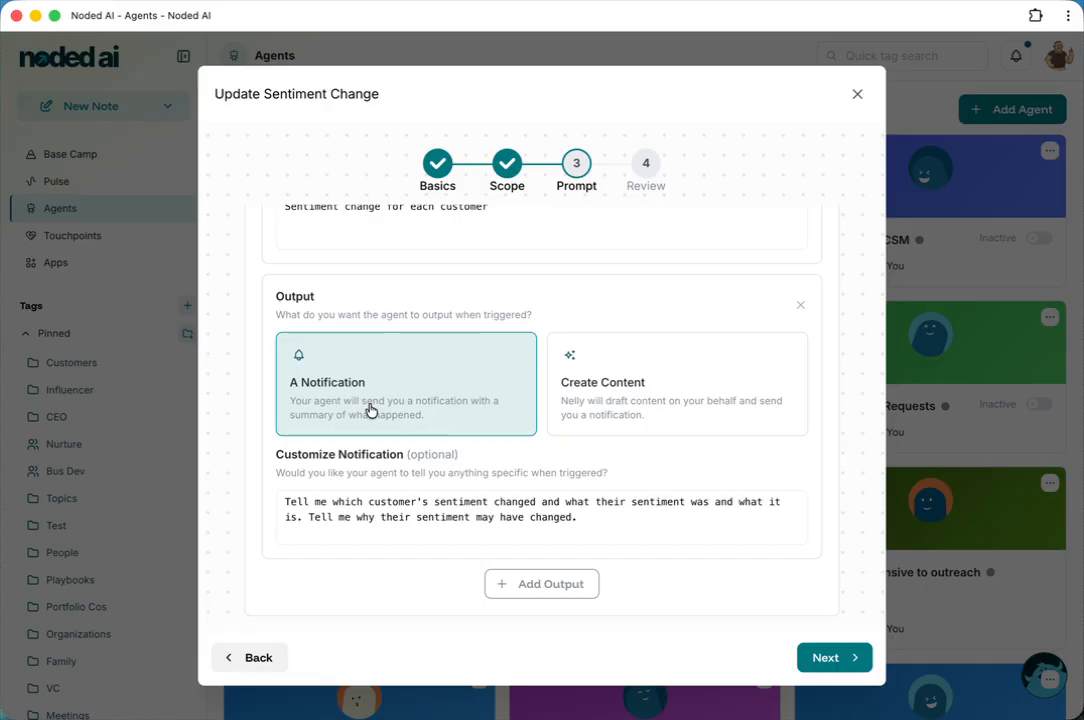
- Switch the agent's output to Create Content and back to A Notification, highlighting the custom notification instructions
click(654, 399)
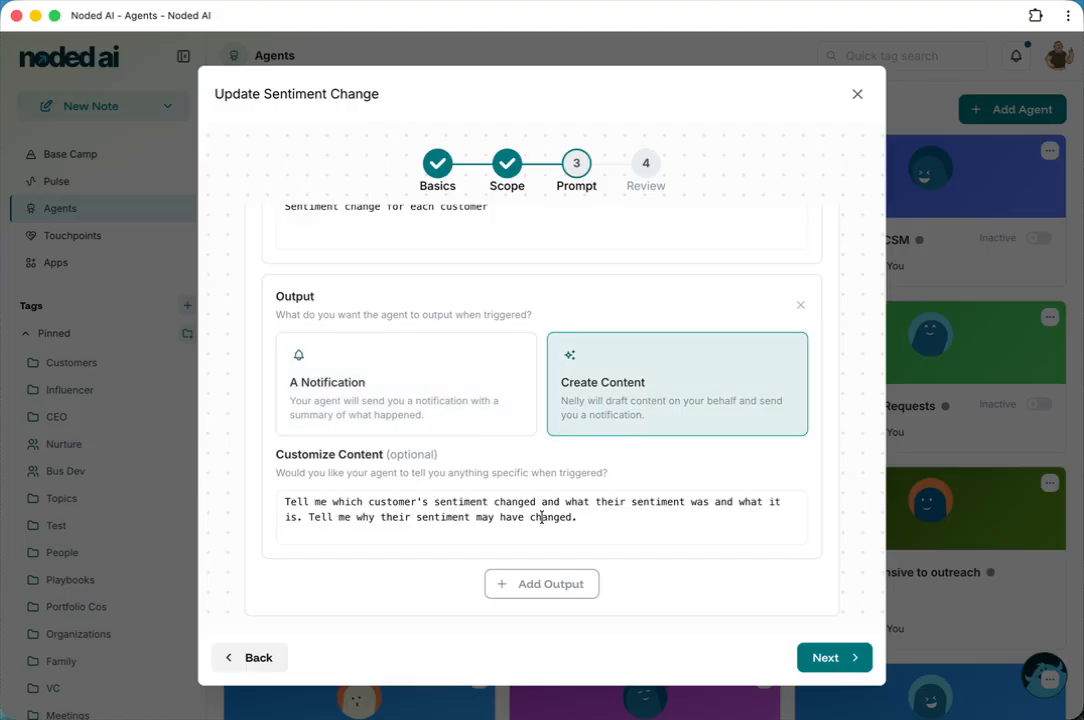
click(377, 378)
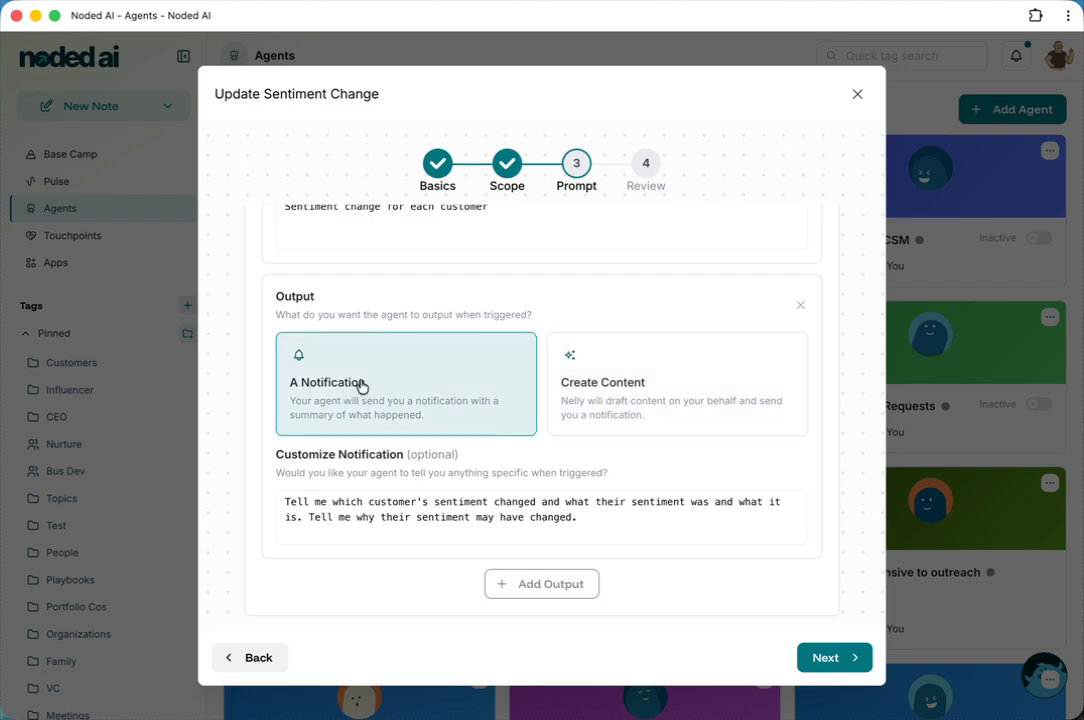
drag(287, 502, 695, 519)
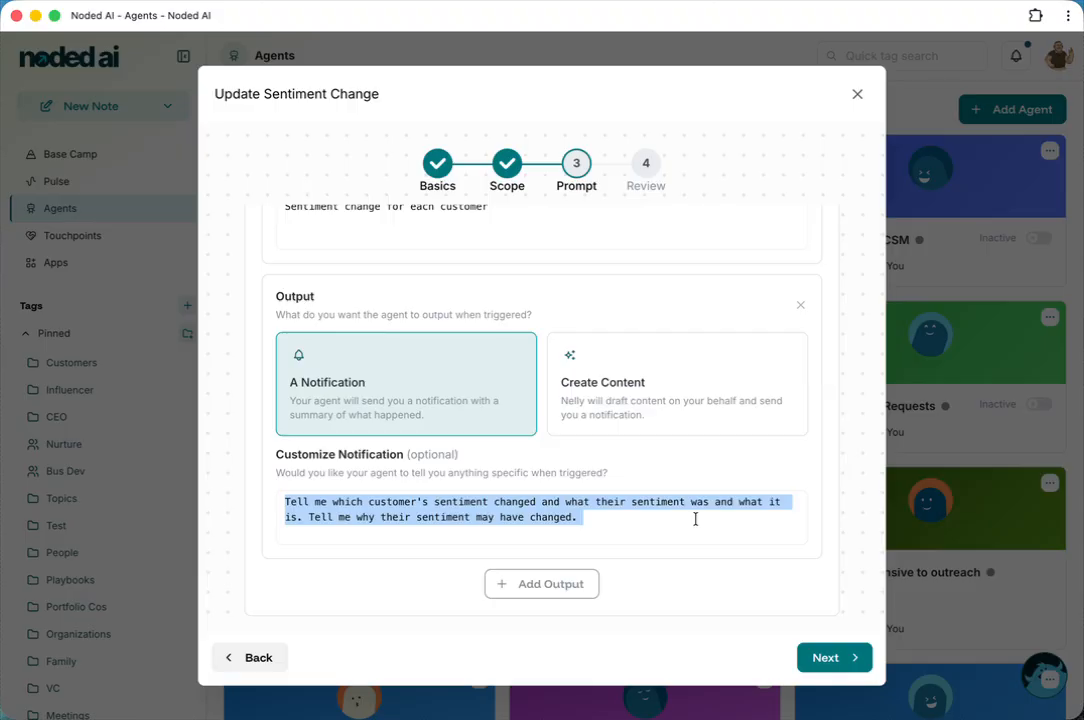
- Review the Sentiment Change agent's final configuration summary and close the editor without updating the agent
click(823, 662)
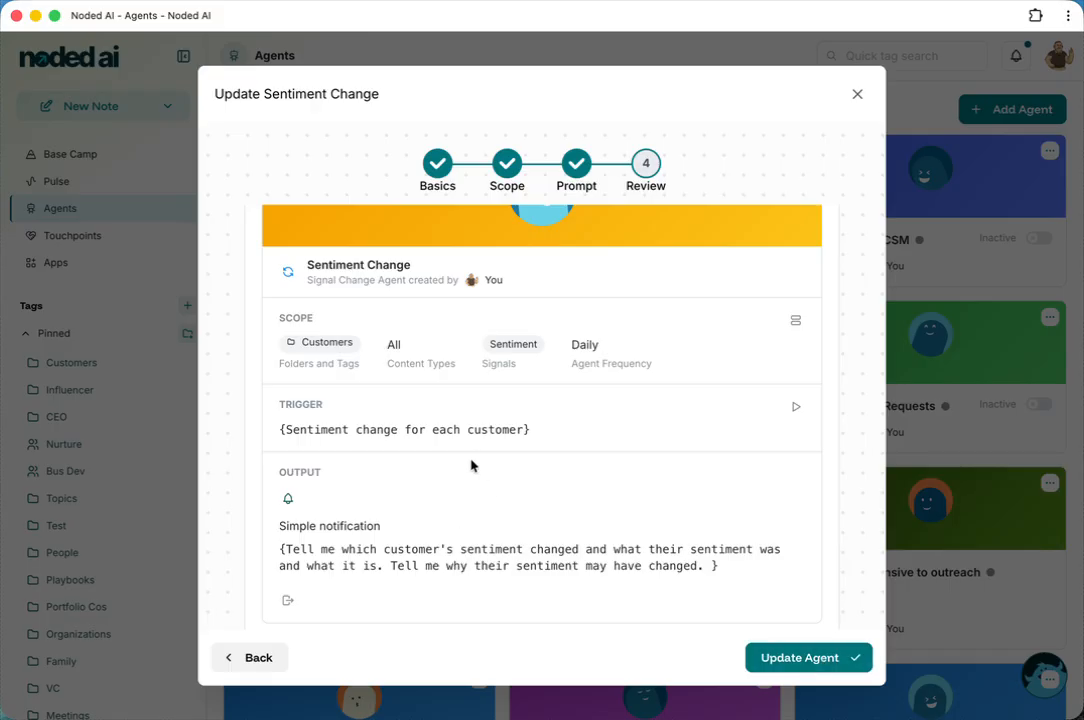
scroll(471, 465, down, 1)
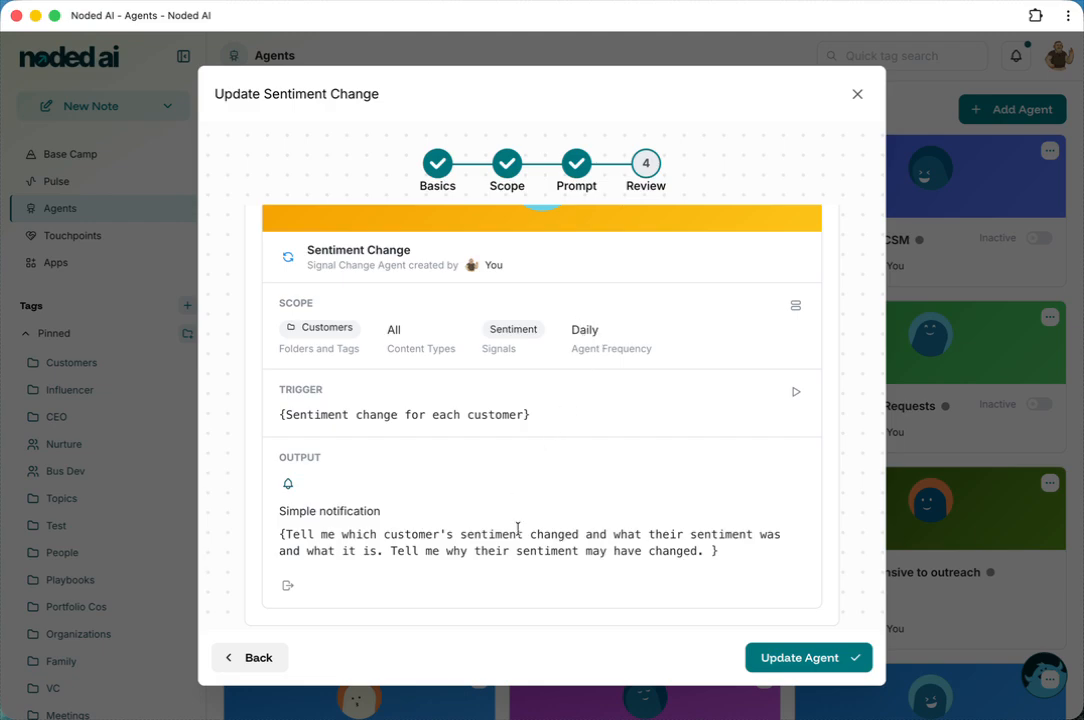
scroll(530, 520, down, 1)
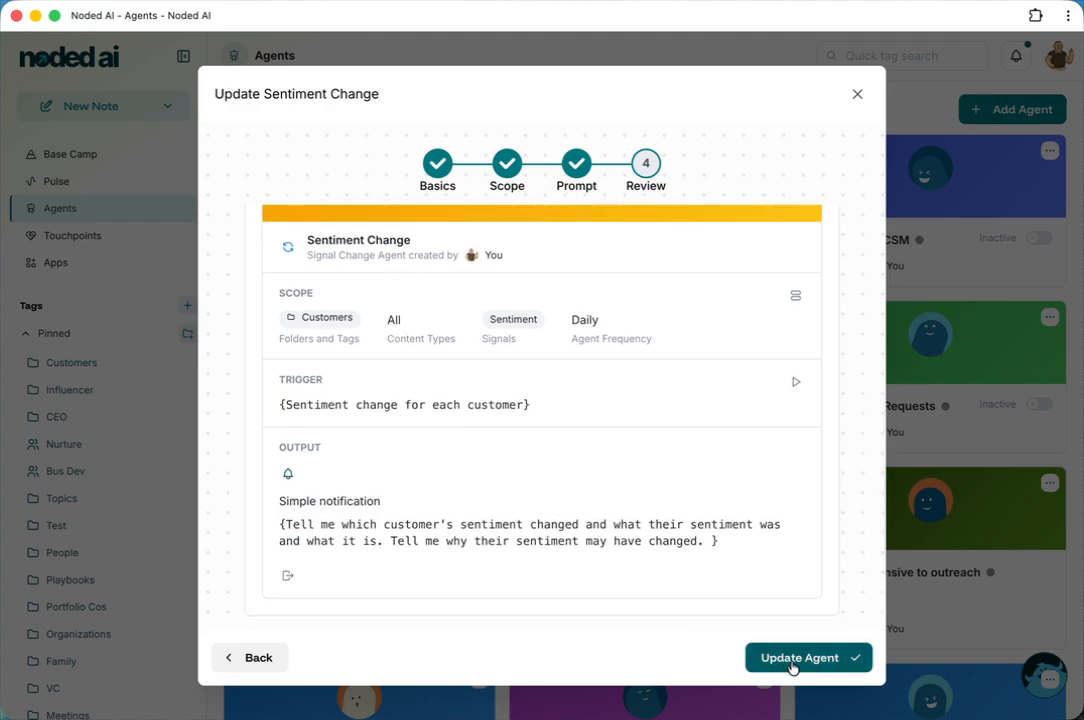
click(856, 96)
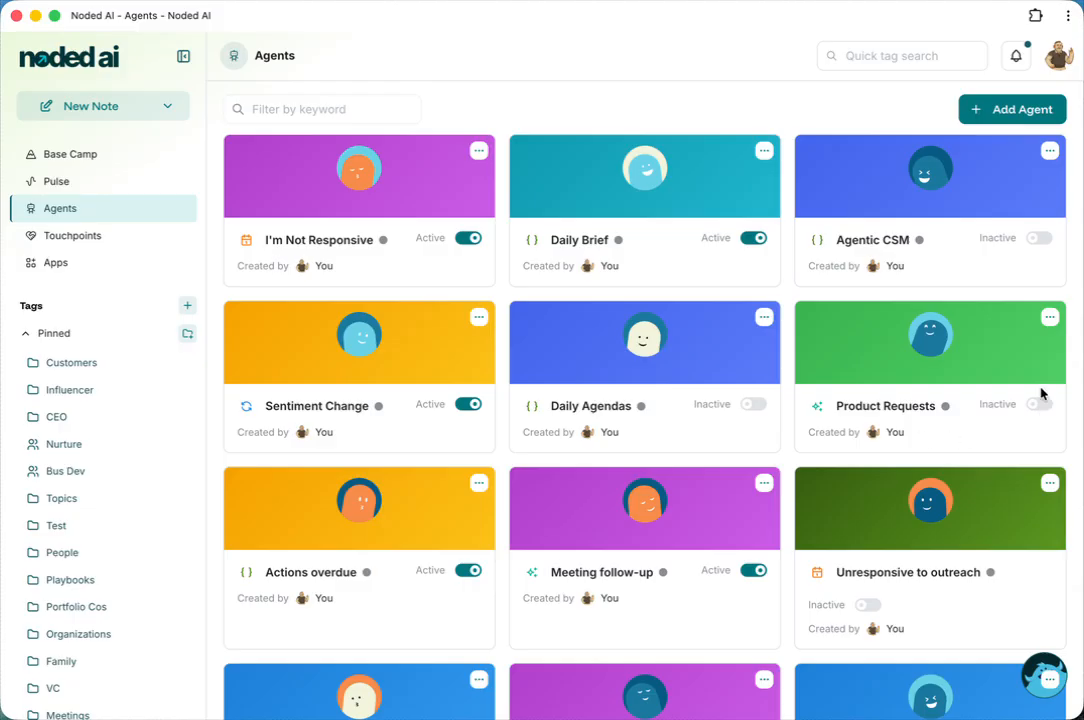
- Deactivate the Sentiment Change agent and activate it again
scroll(500, 348, down, 1)
click(467, 403)
click(467, 403)
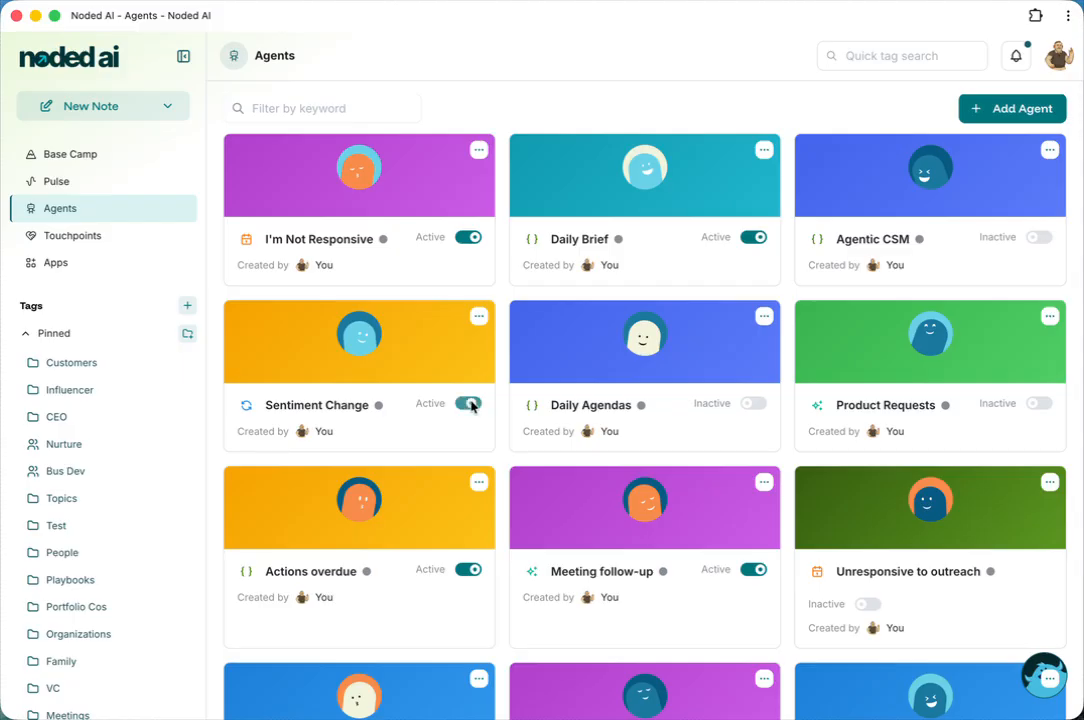
- Examine the run history in the Sentiment Change agent's log and close the log
scroll(467, 420, down, 3)
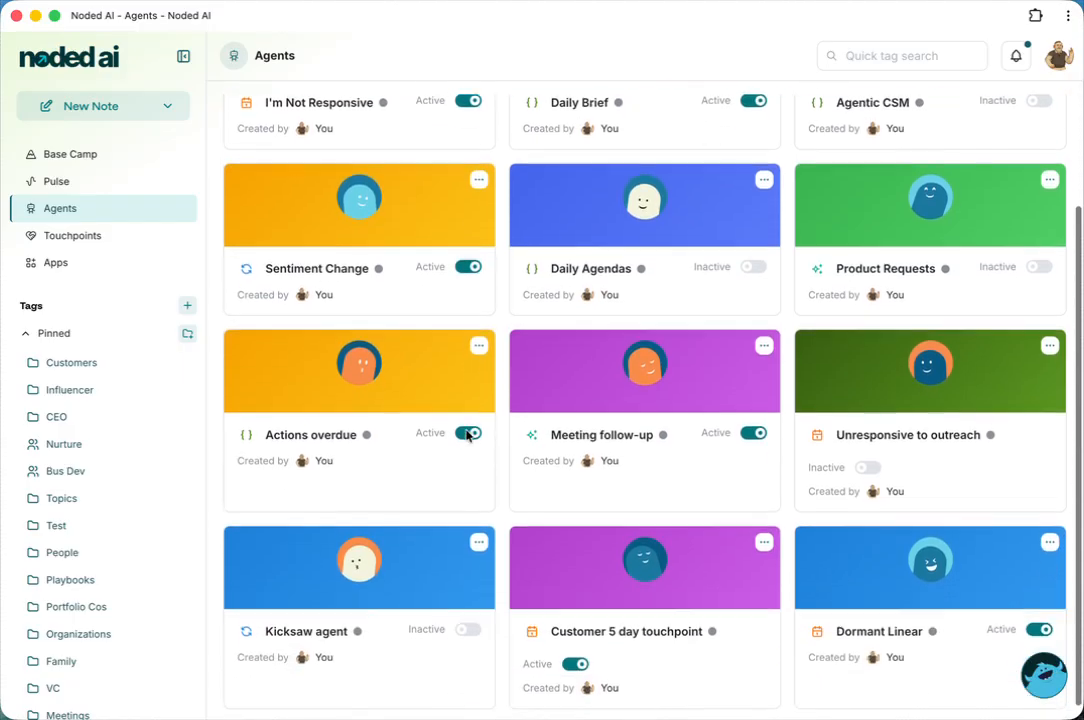
click(481, 170)
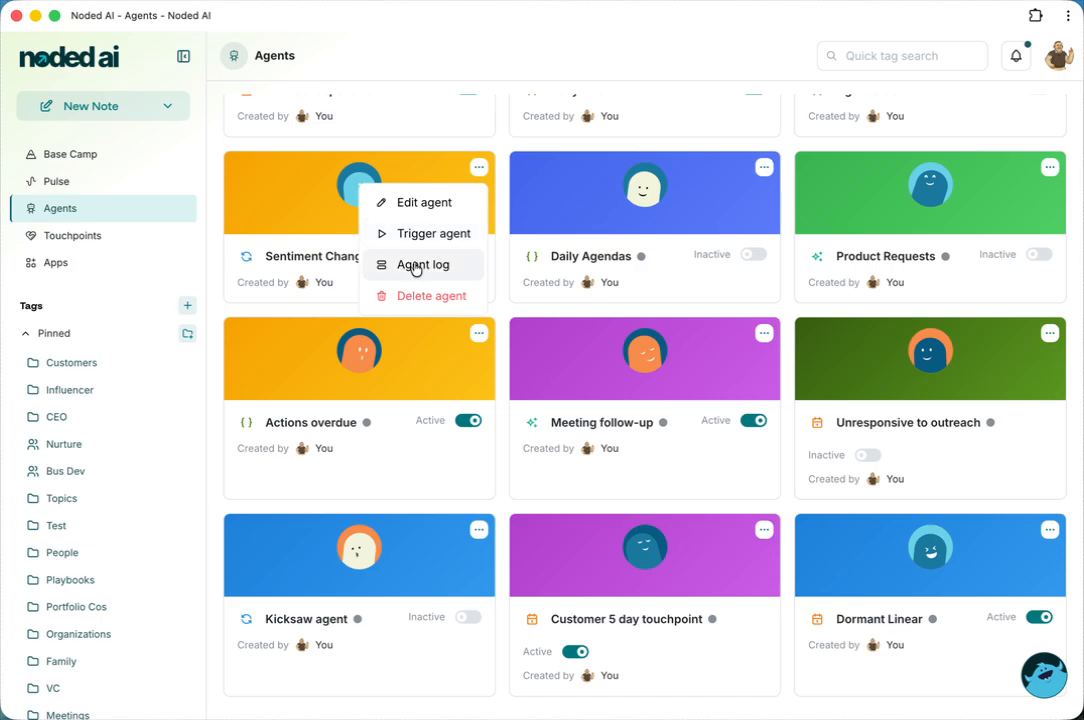
click(415, 265)
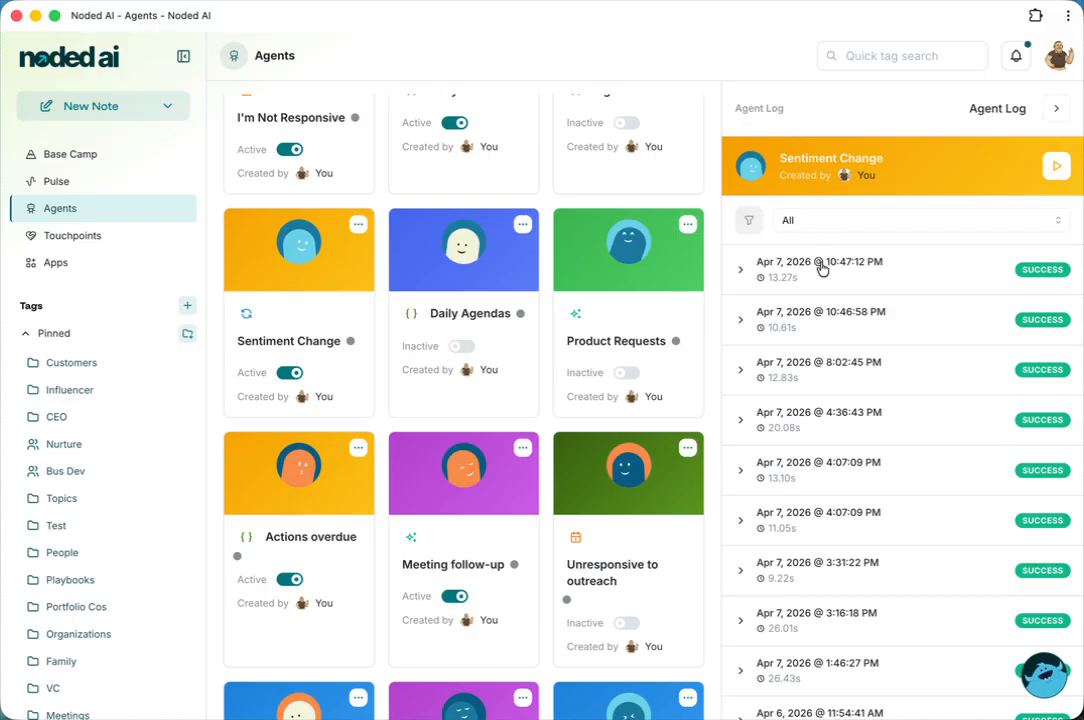
click(1058, 113)
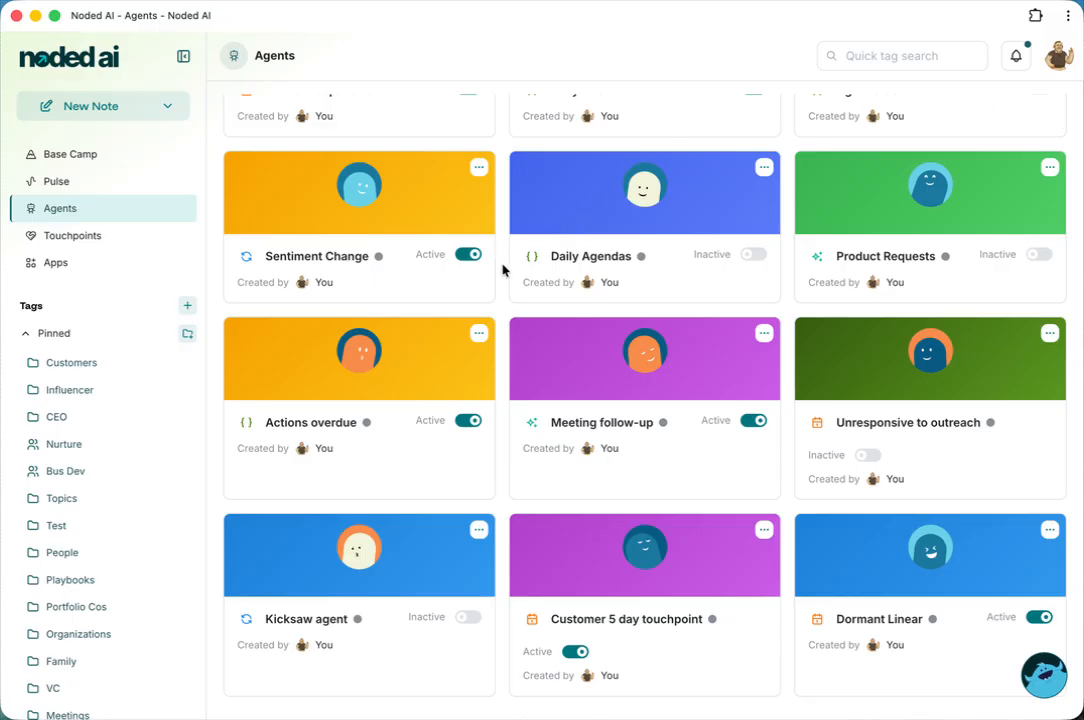
- Read the latest Sentiment Change notification about Shippo in the Base Camp activity feed and close it
click(94, 155)
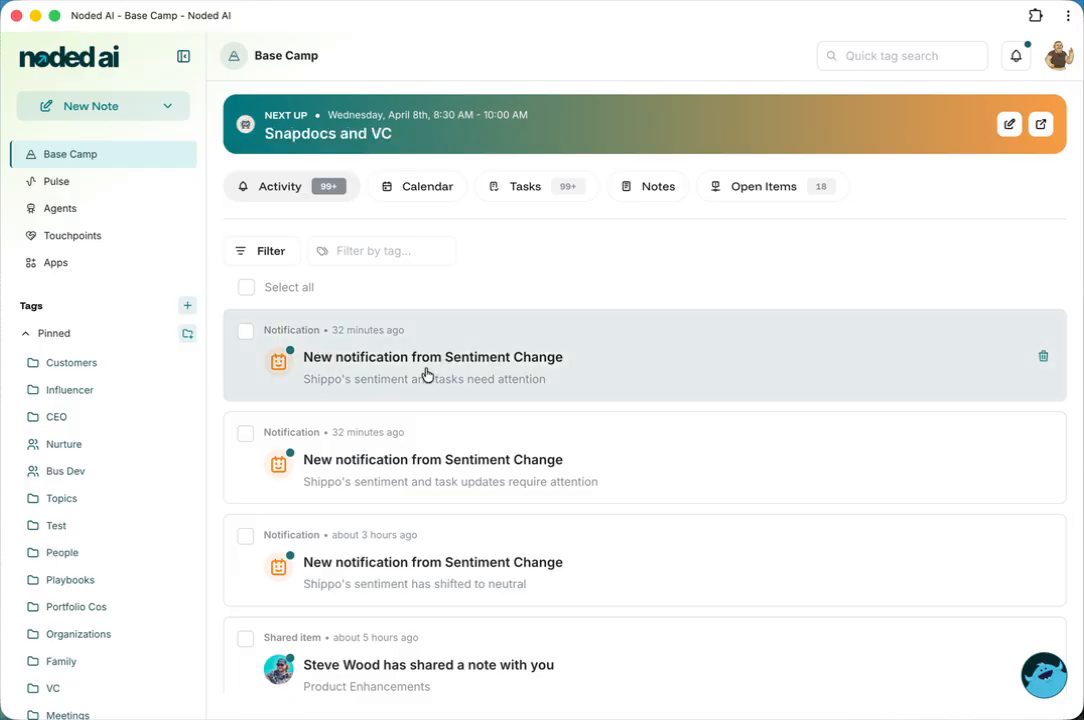
click(427, 374)
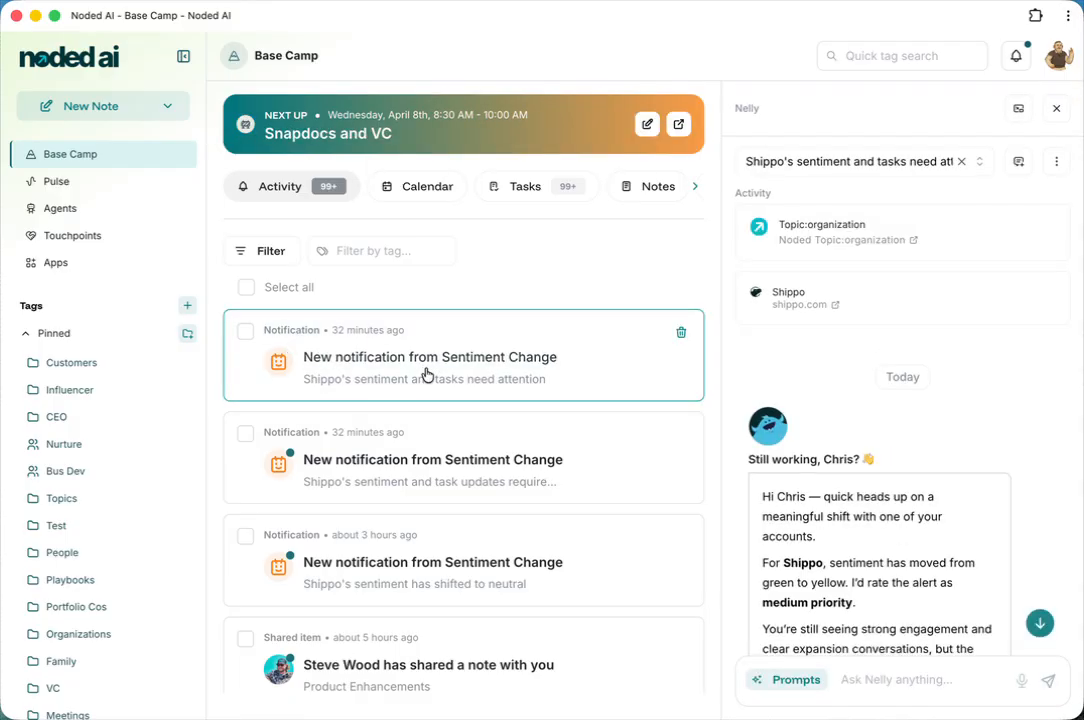
scroll(848, 568, down, 3)
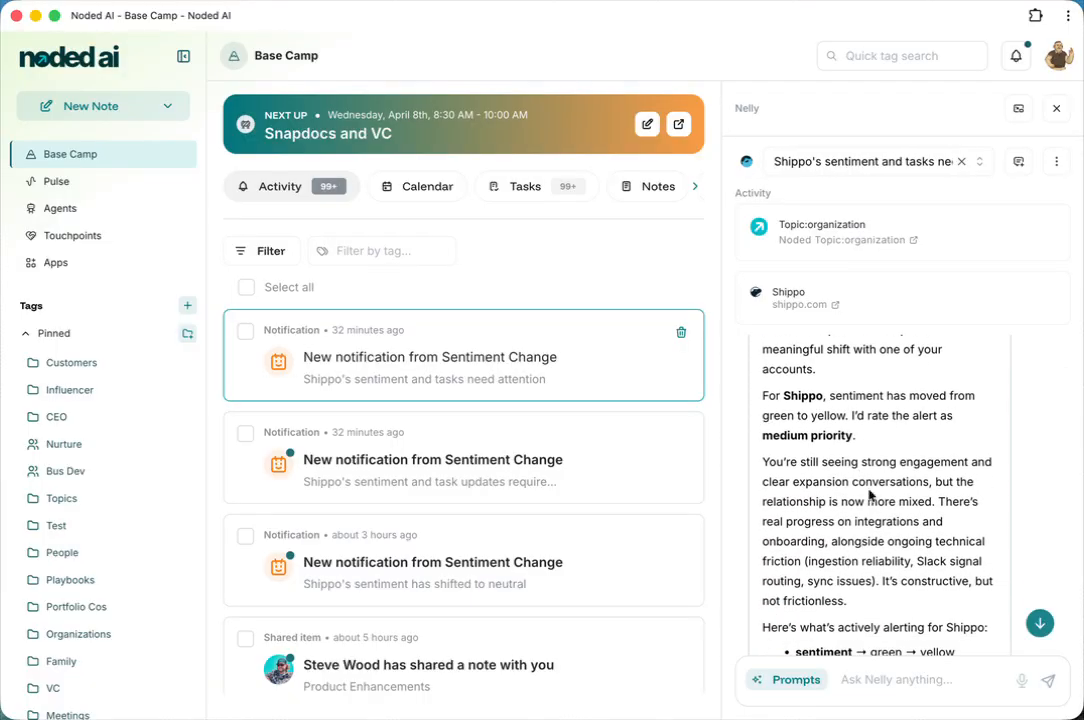
scroll(860, 440, down, 1)
scroll(837, 507, down, 2)
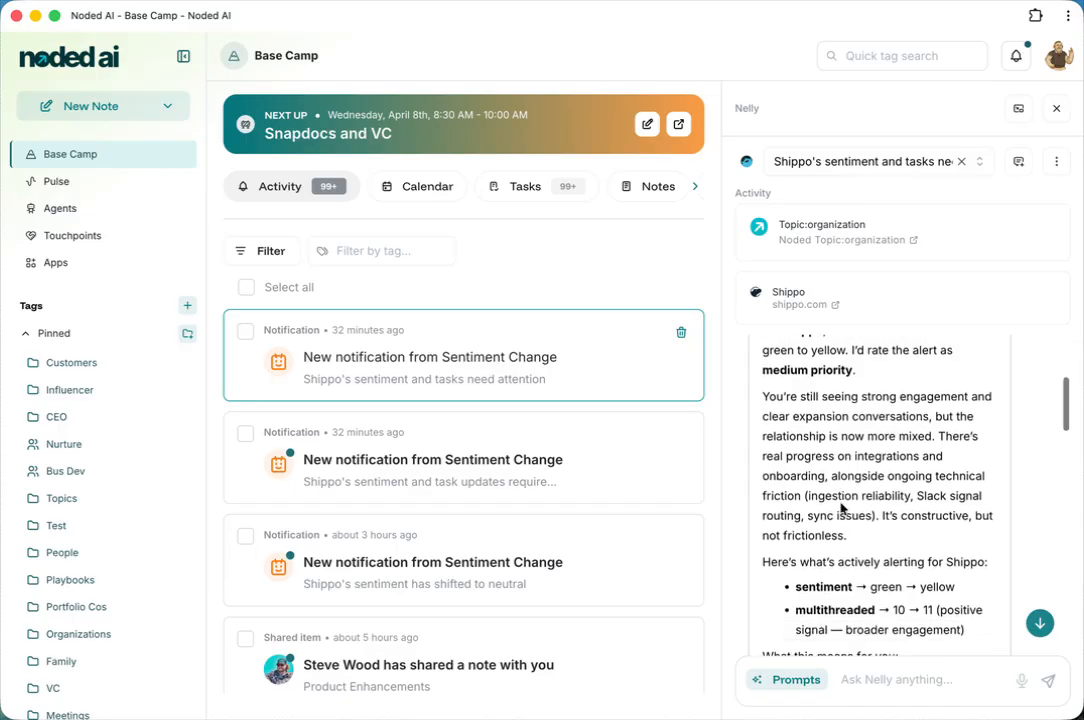
scroll(835, 506, down, 1)
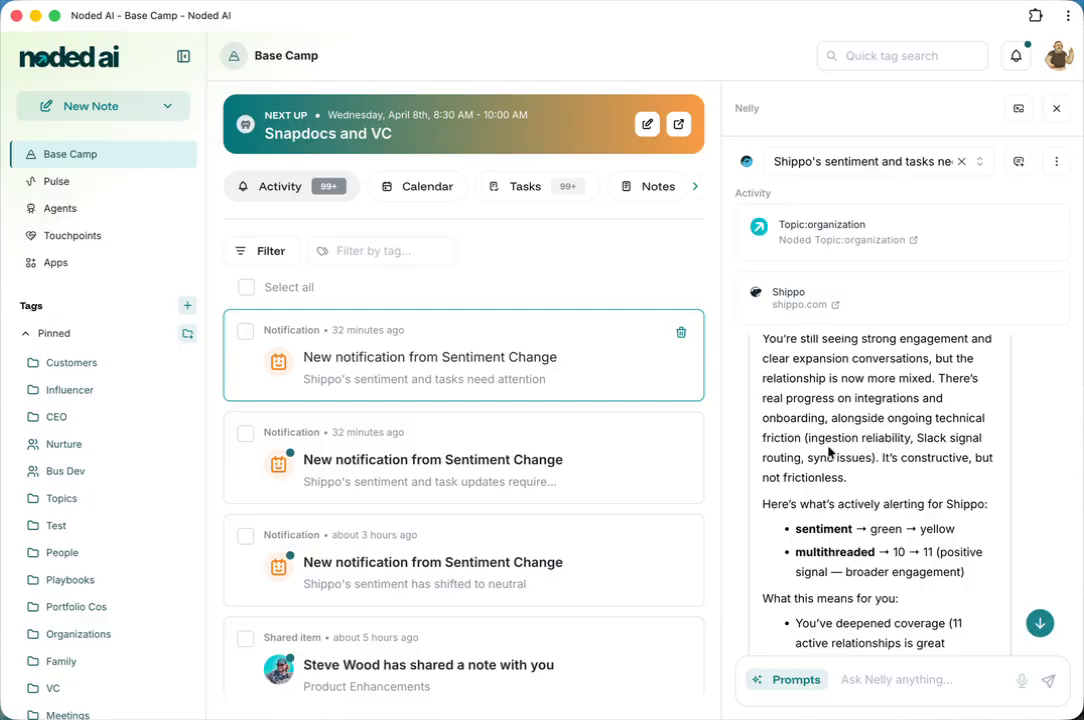
scroll(925, 478, down, 10)
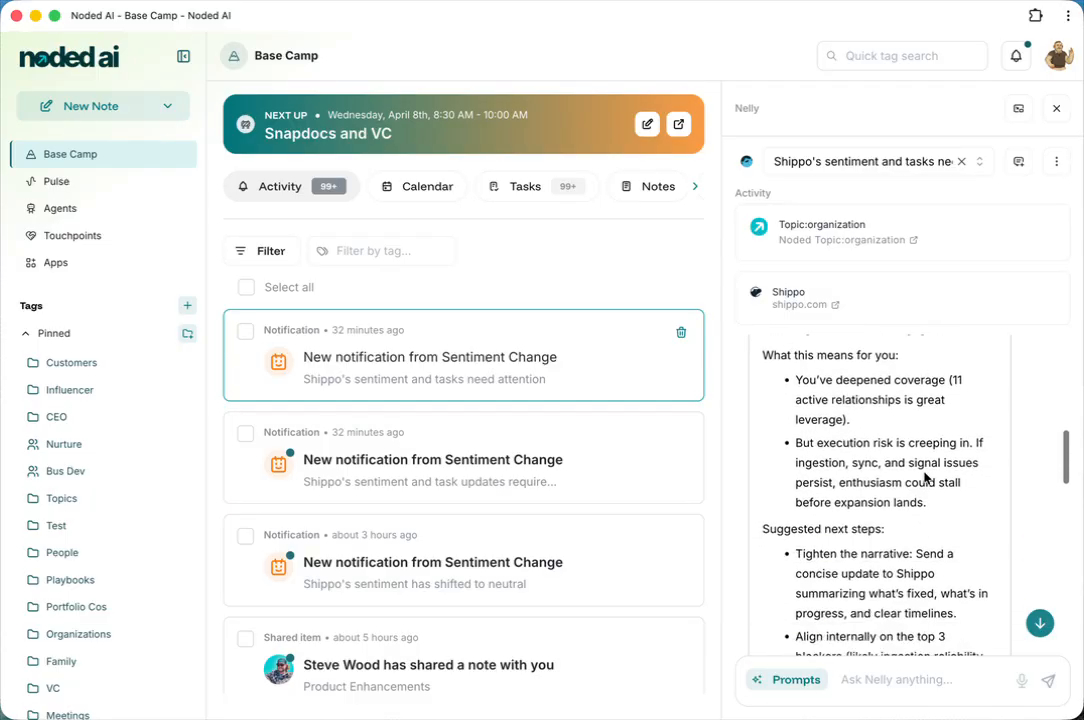
click(1056, 108)
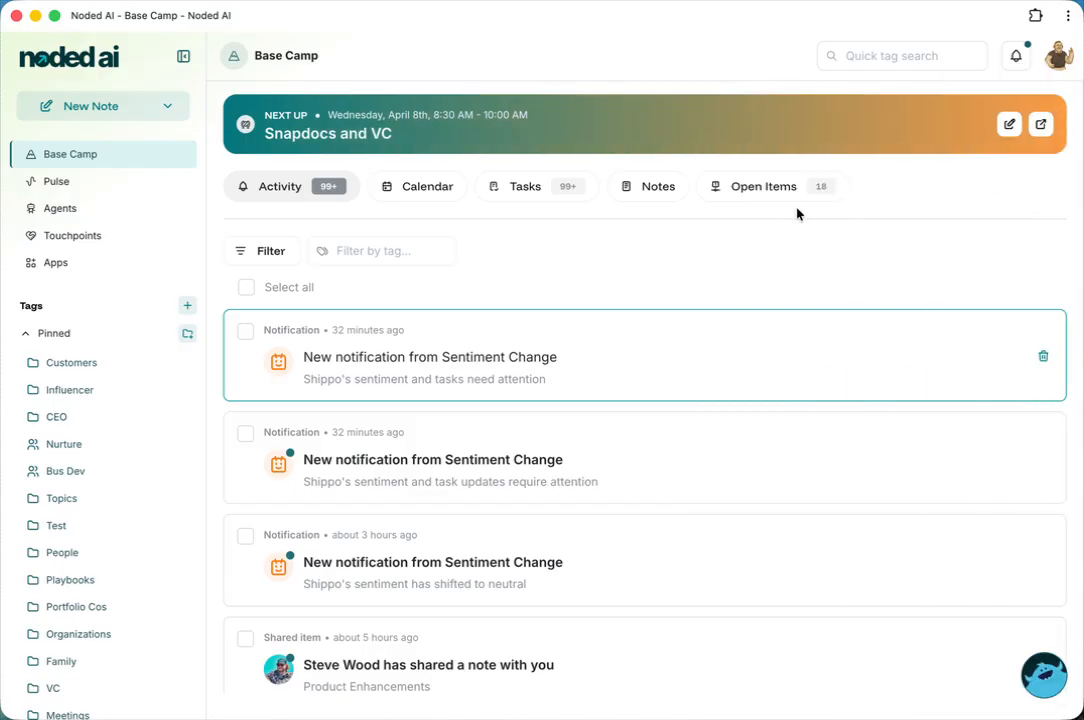
- Open the Kreativa account page from the pinned Customers folder
click(1062, 58)
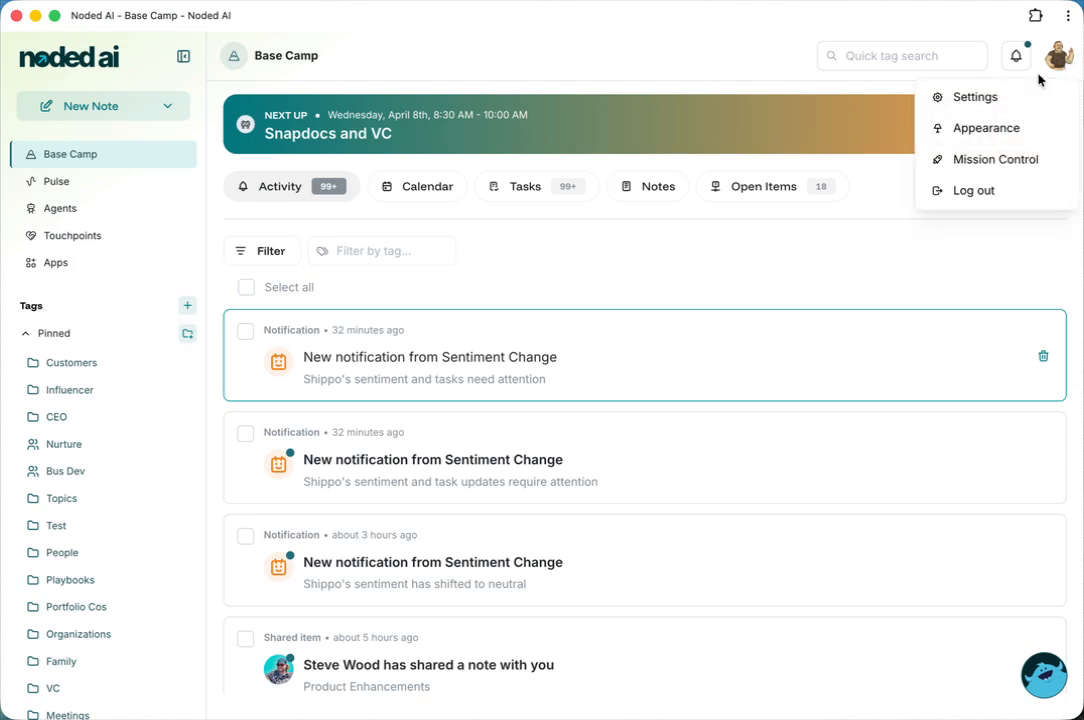
click(704, 248)
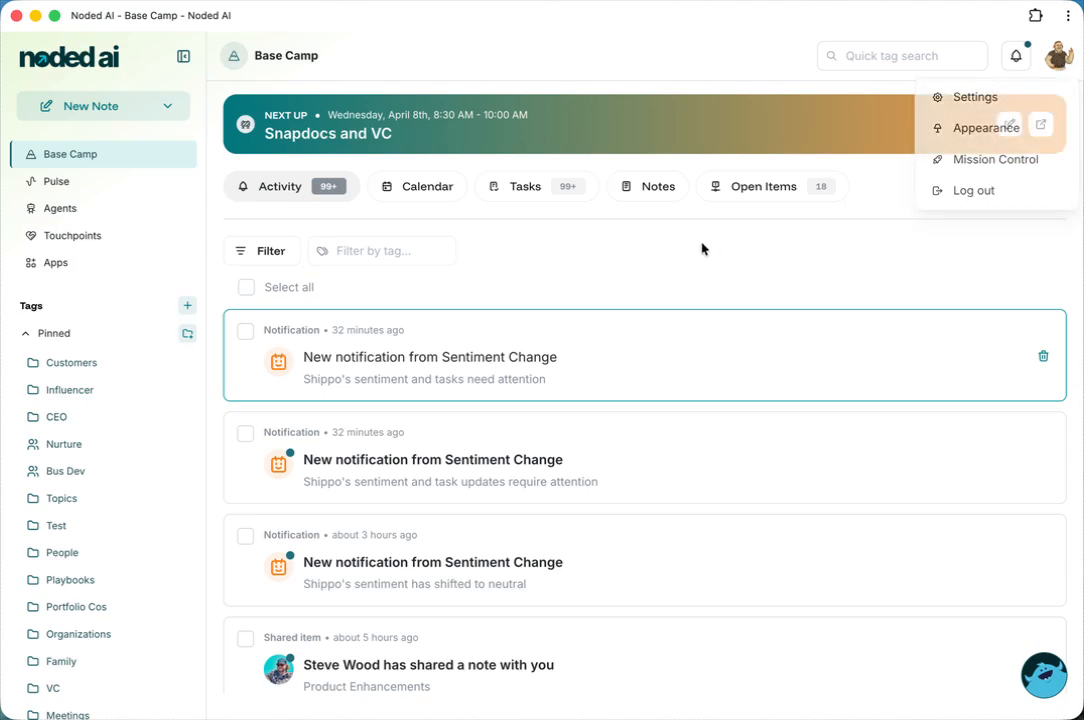
click(72, 366)
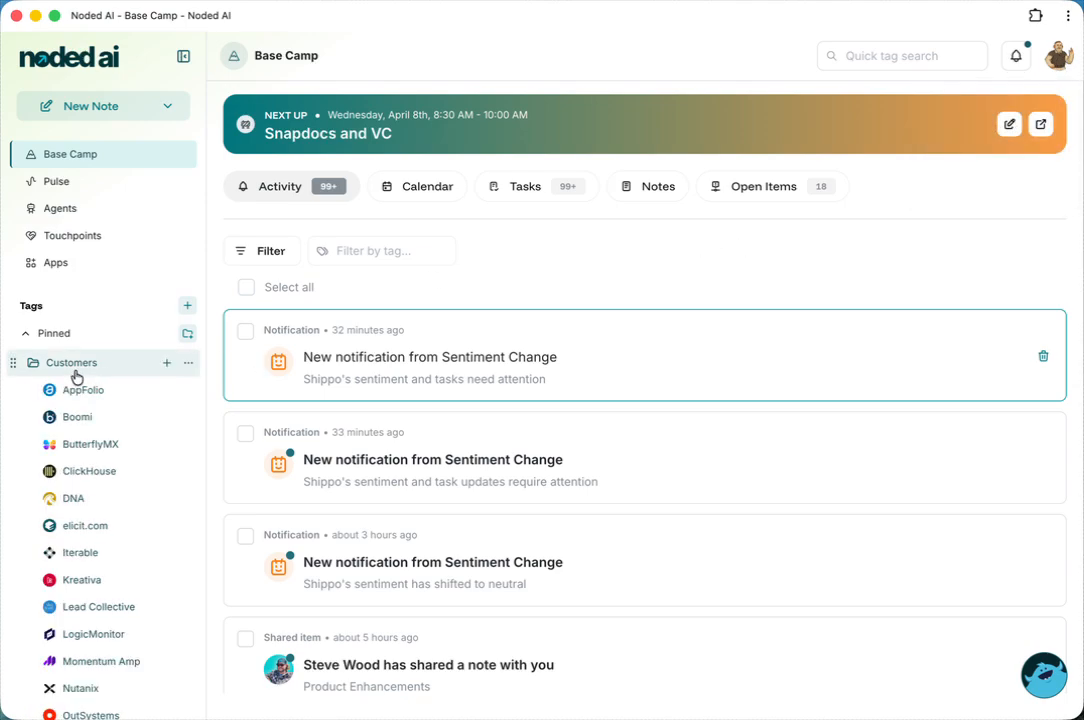
click(100, 581)
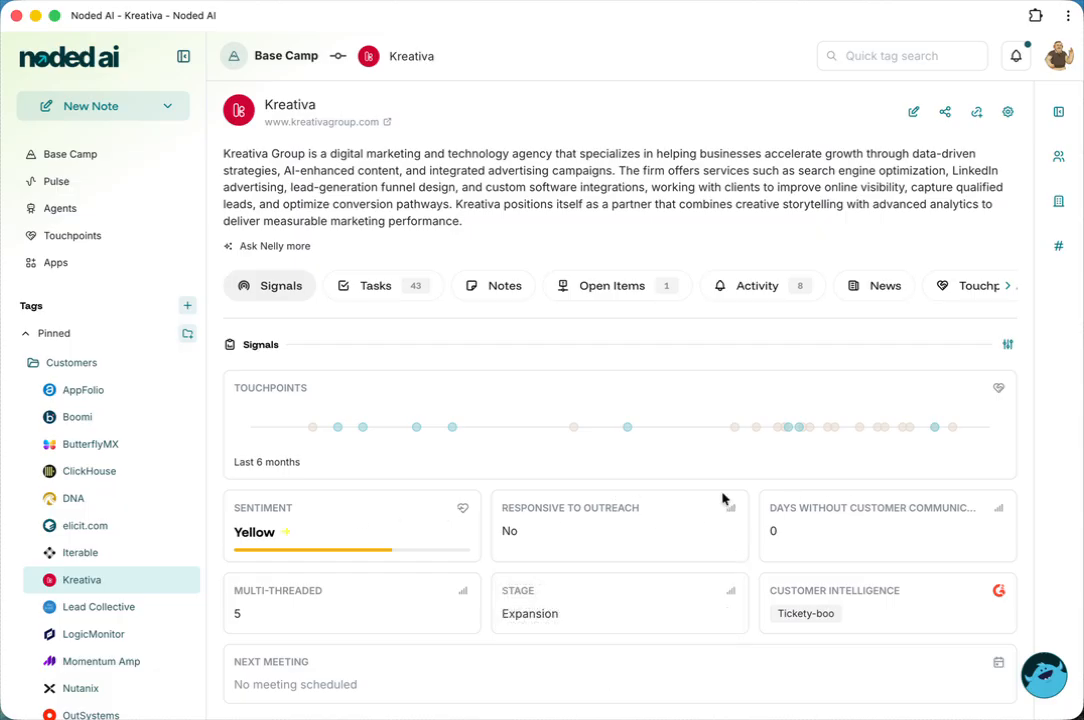
- Review the selectable signals and their display order for the Kreativa account, then close the signal options
mouse_move(533, 605)
click(1007, 344)
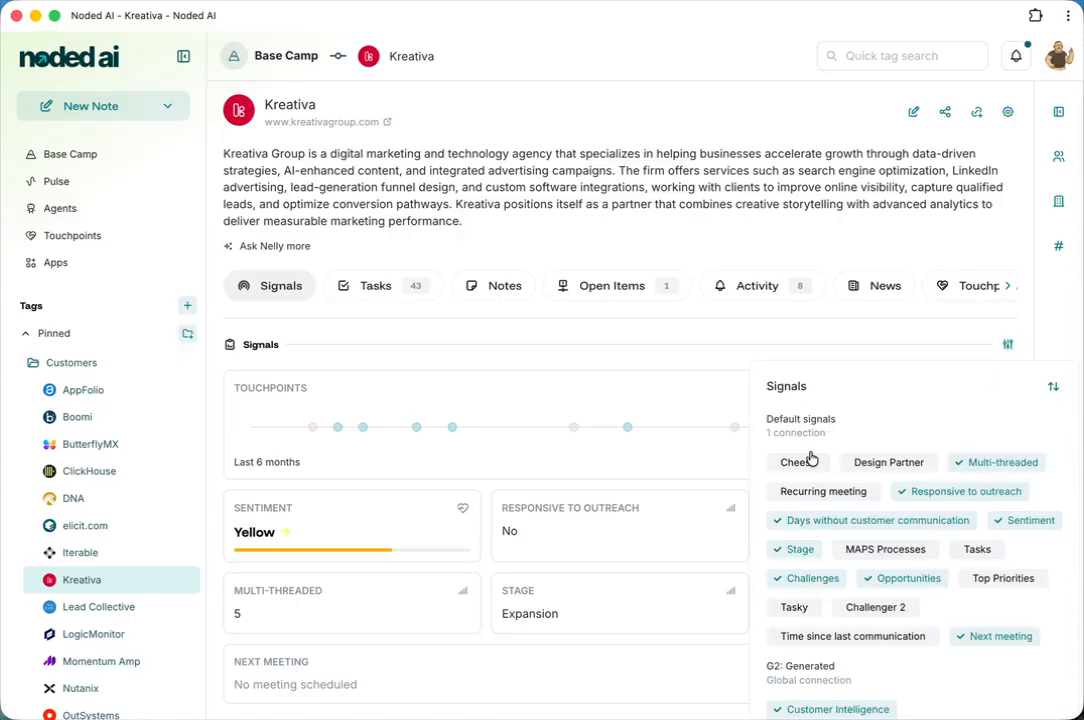
scroll(865, 566, down, 1)
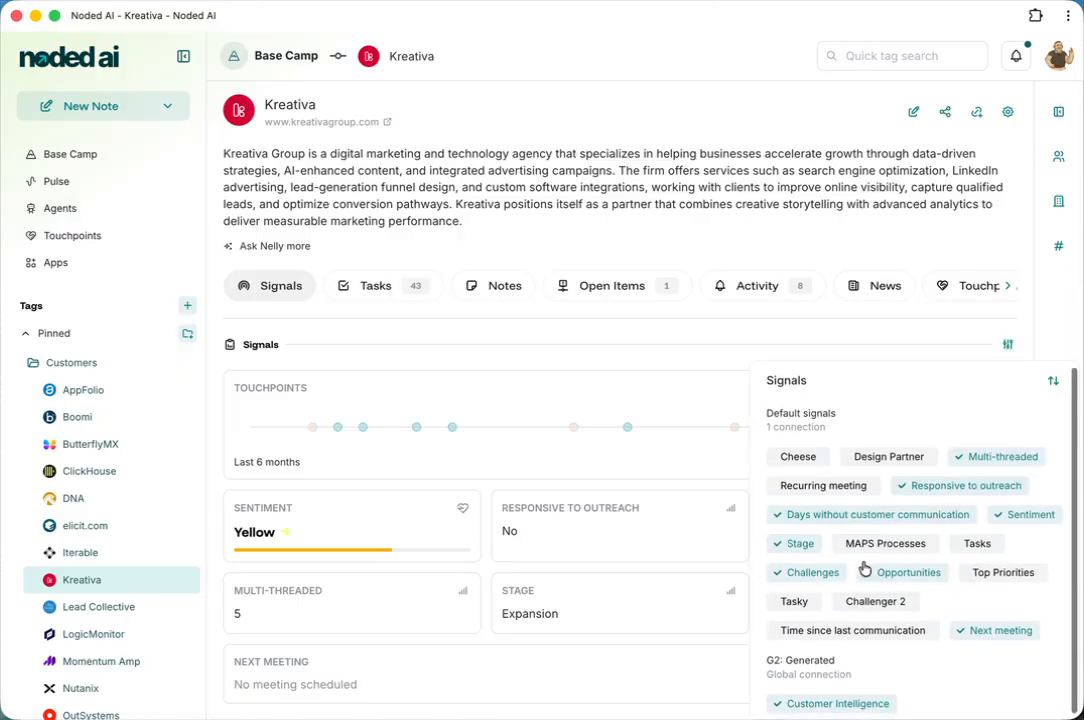
scroll(865, 566, up, 1)
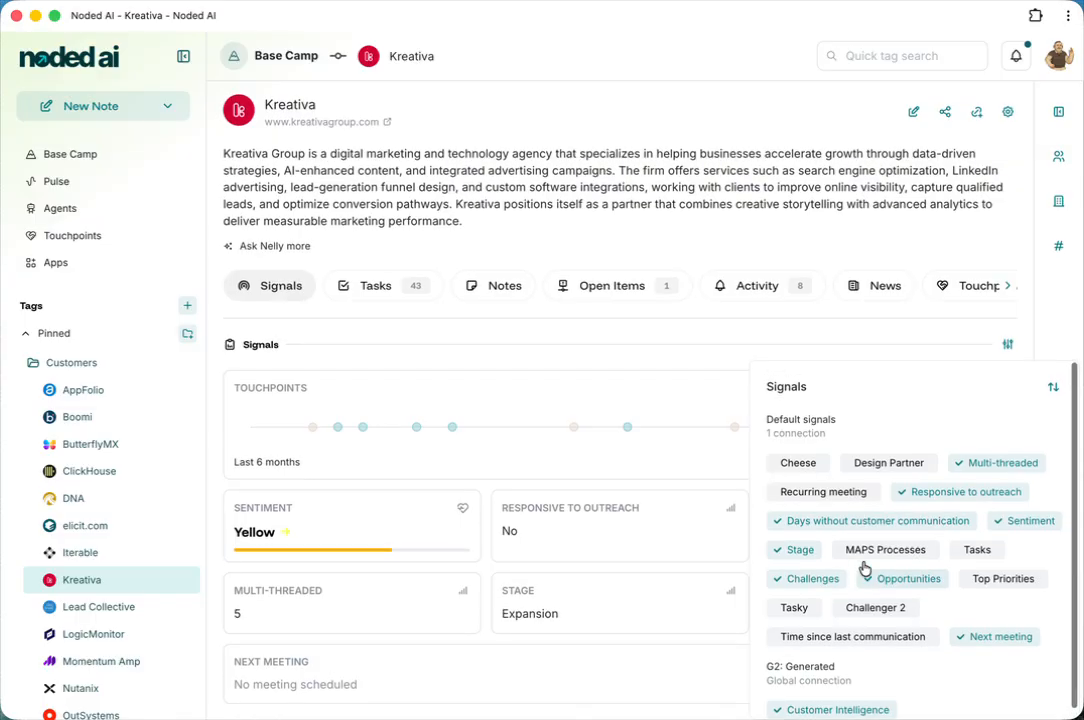
click(1053, 388)
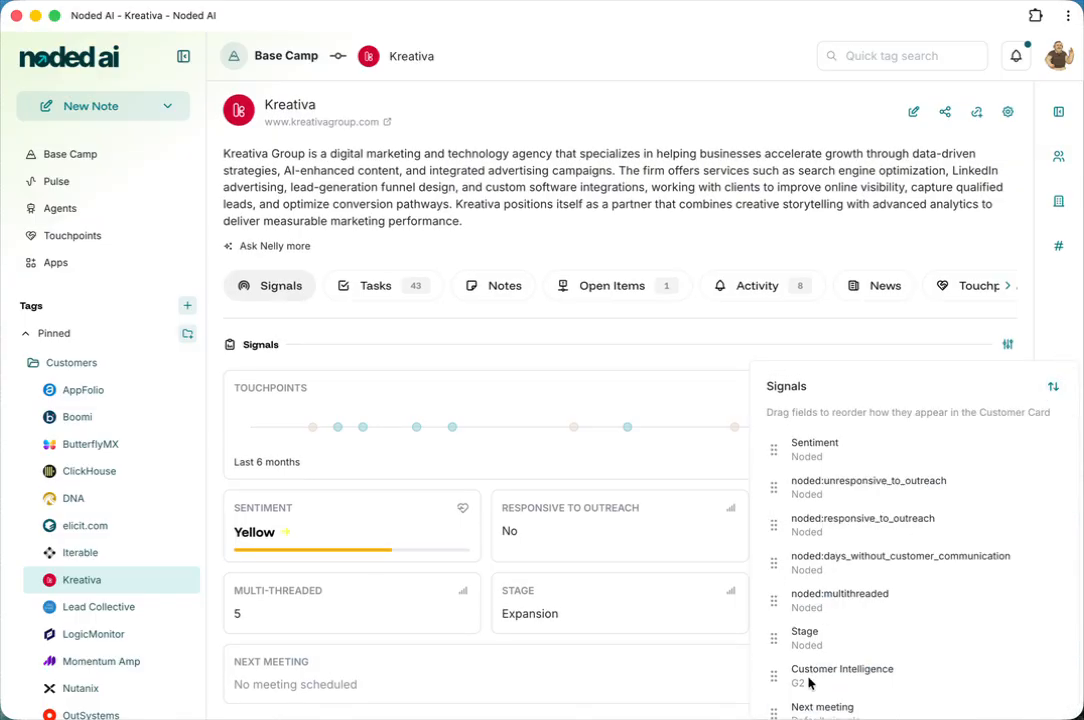
scroll(808, 682, down, 2)
click(894, 316)
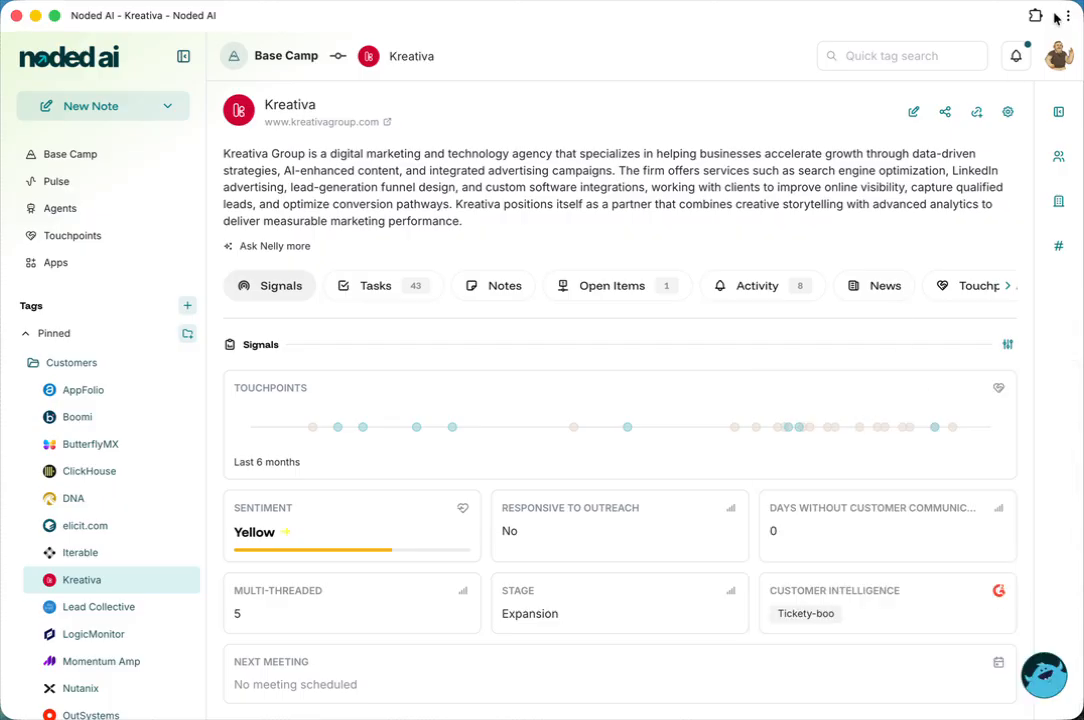
- Open the workspace Signals settings and look through the list of account signals
click(1058, 56)
click(992, 103)
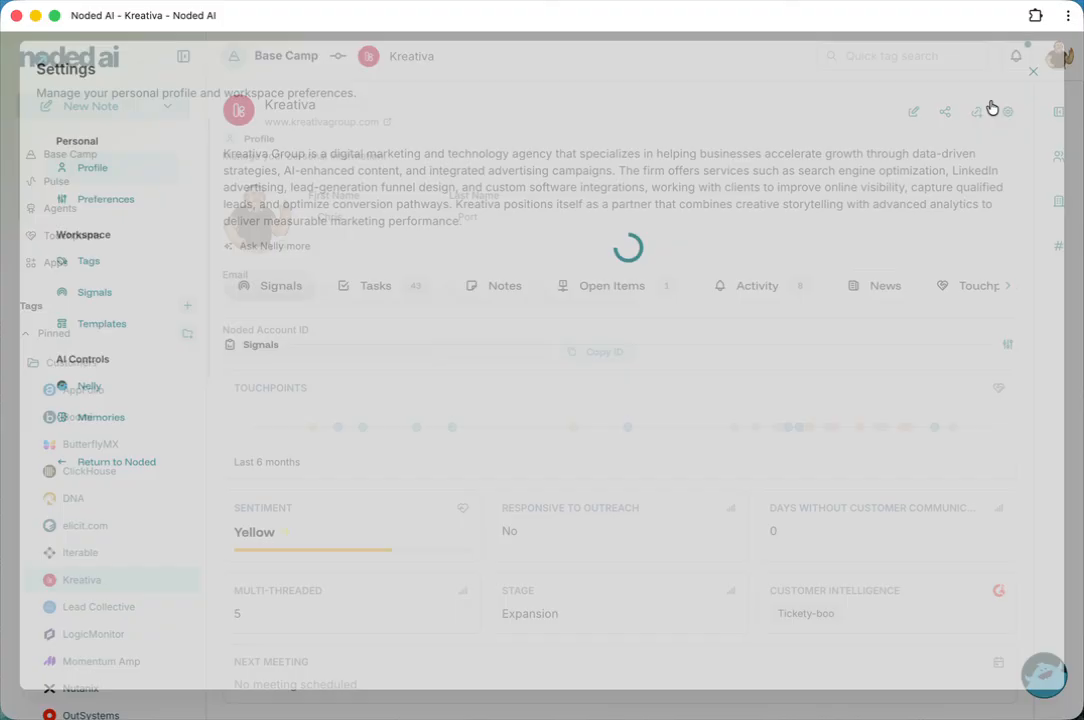
click(102, 308)
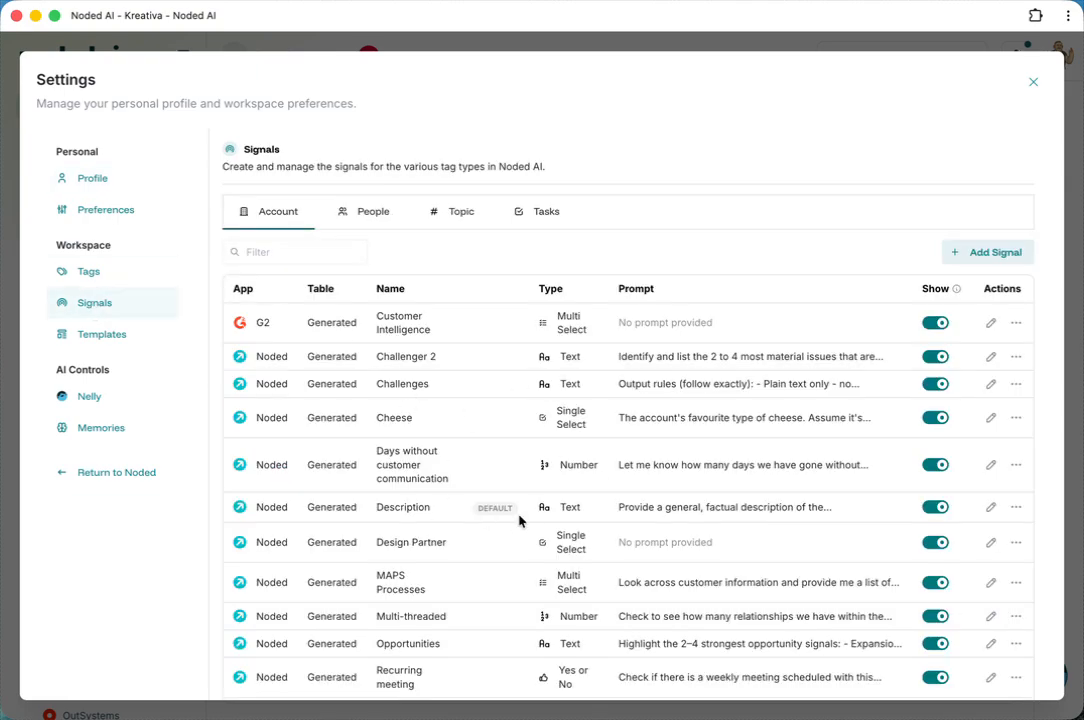
scroll(541, 518, down, 3)
scroll(539, 518, up, 2)
scroll(539, 518, up, 1)
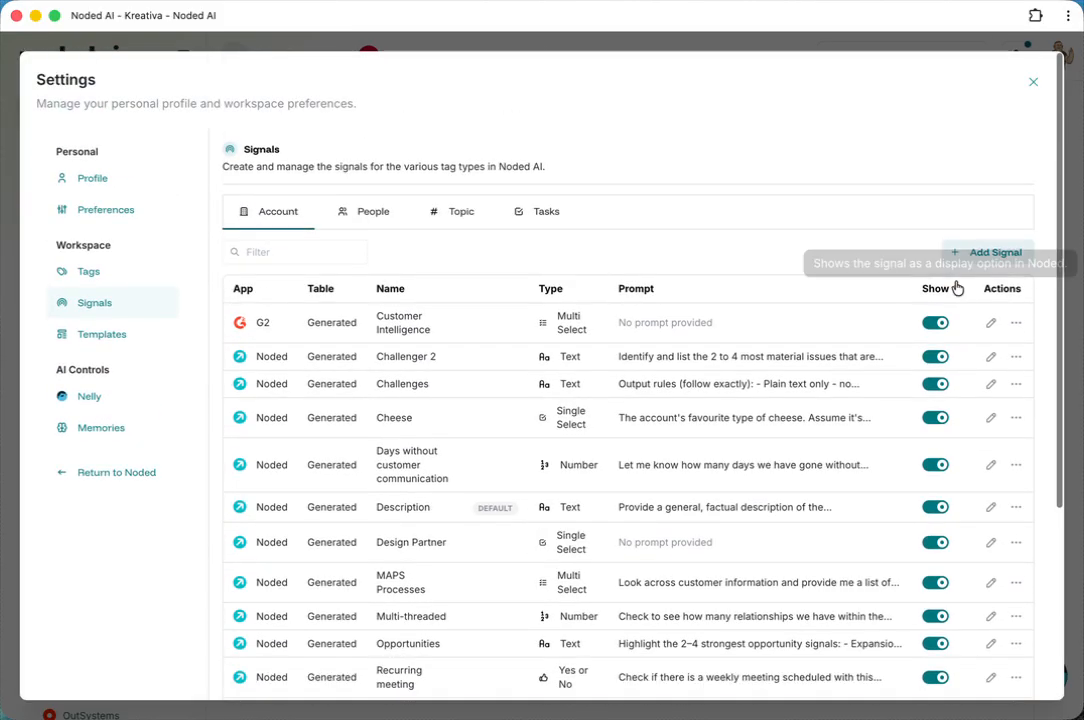
- Look at the form for adding a new account signal and close it without creating one
click(987, 252)
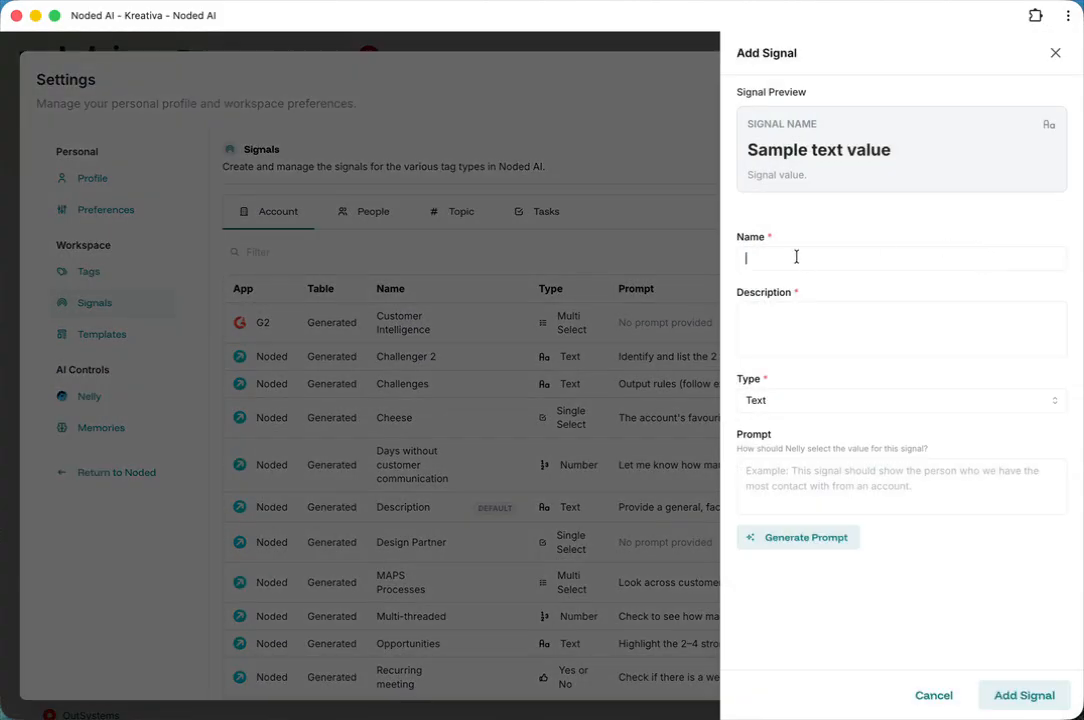
click(767, 339)
click(1057, 56)
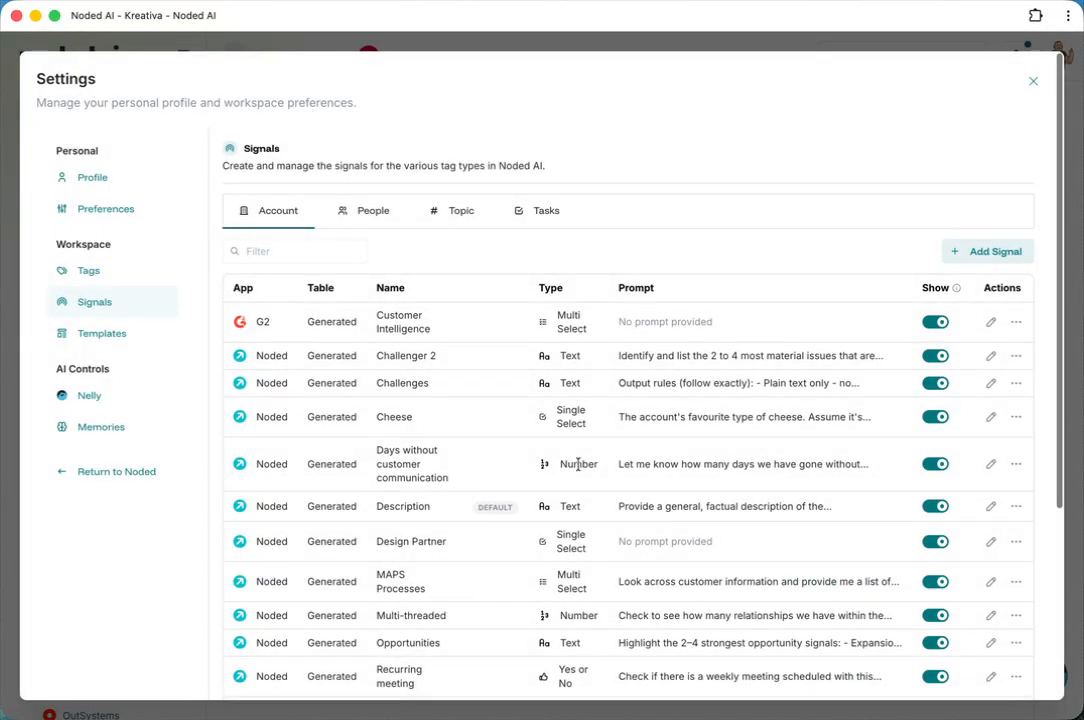
- Open the Days without customer communication signal for editing and highlight its name and description
scroll(578, 464, down, 1)
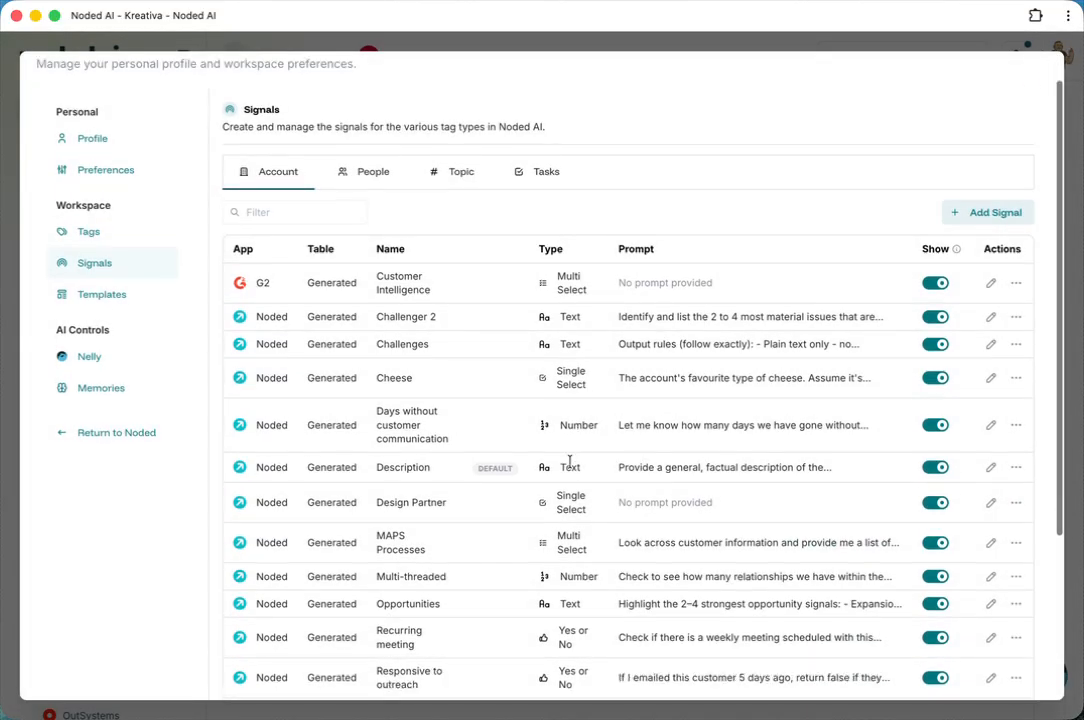
click(991, 427)
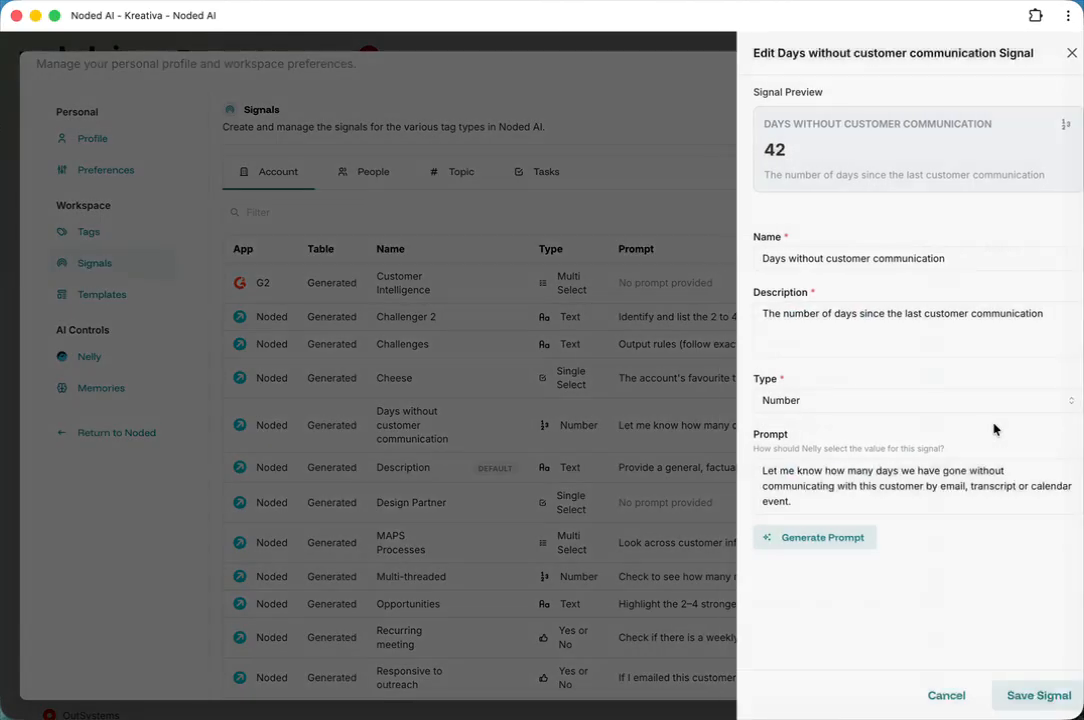
triple_click(762, 257)
click(793, 234)
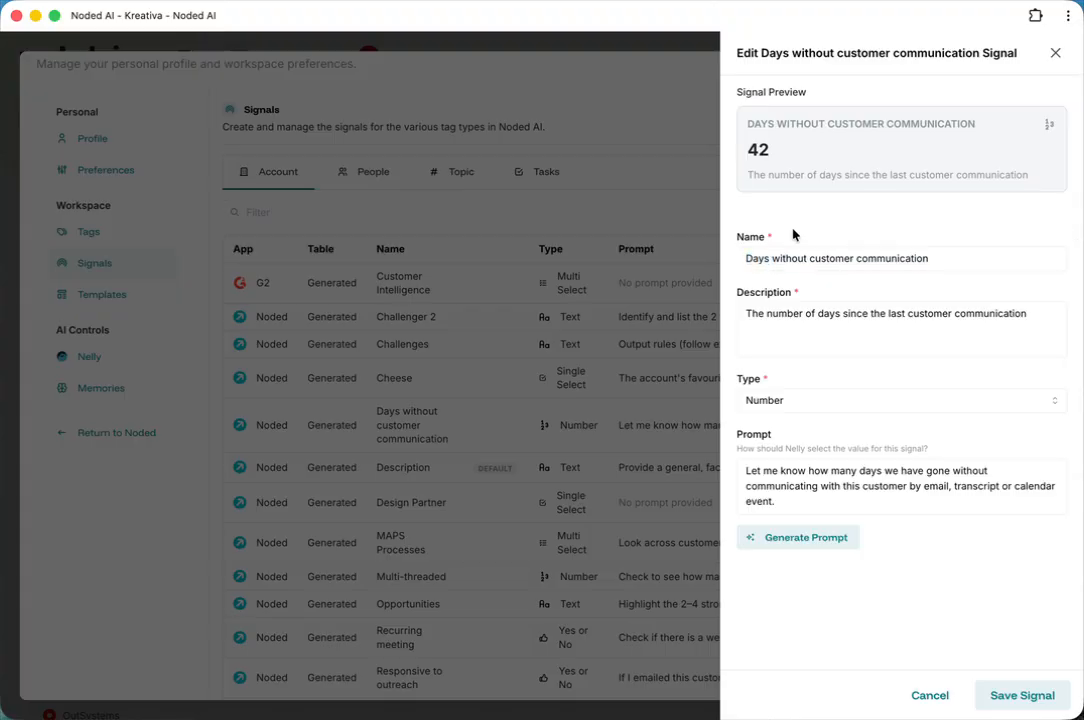
double_click(767, 314)
click(767, 314)
- Examine the available signal types, from general through select to time types, without choosing a different one
click(851, 409)
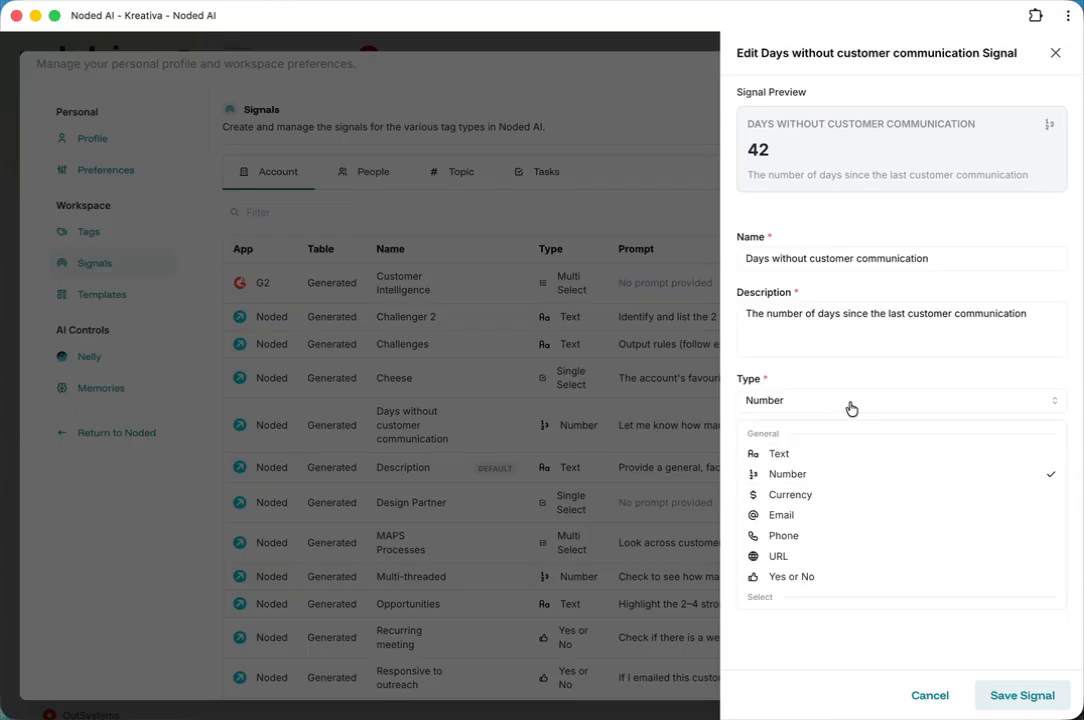
scroll(830, 520, down, 1)
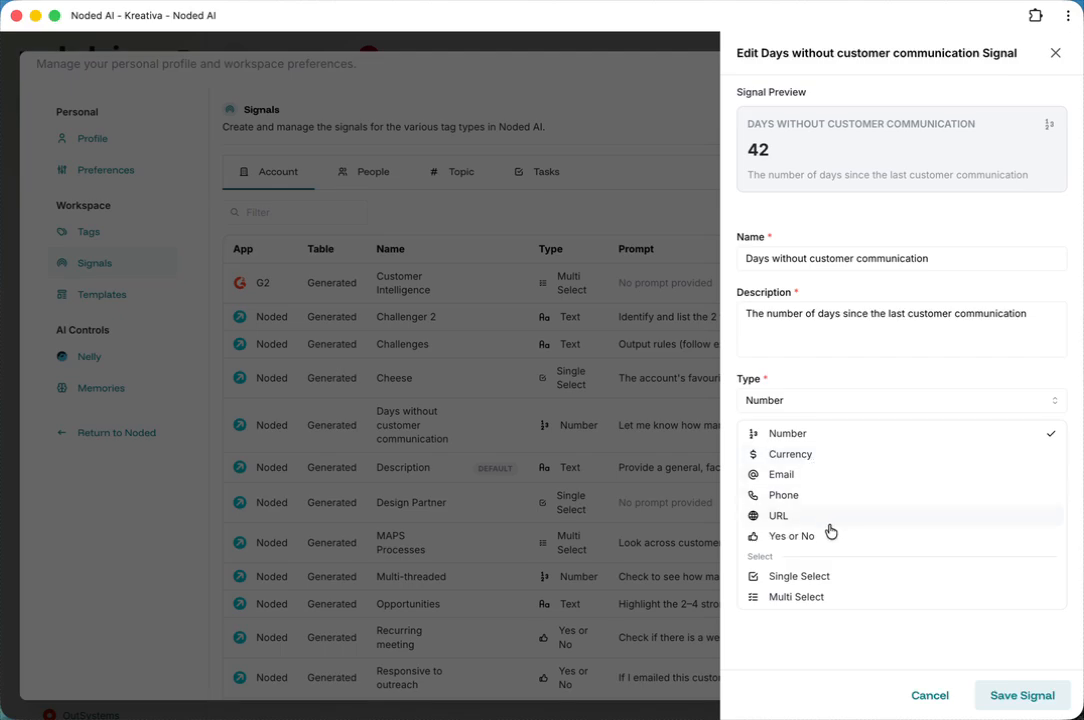
scroll(827, 525, up, 1)
scroll(830, 505, down, 1)
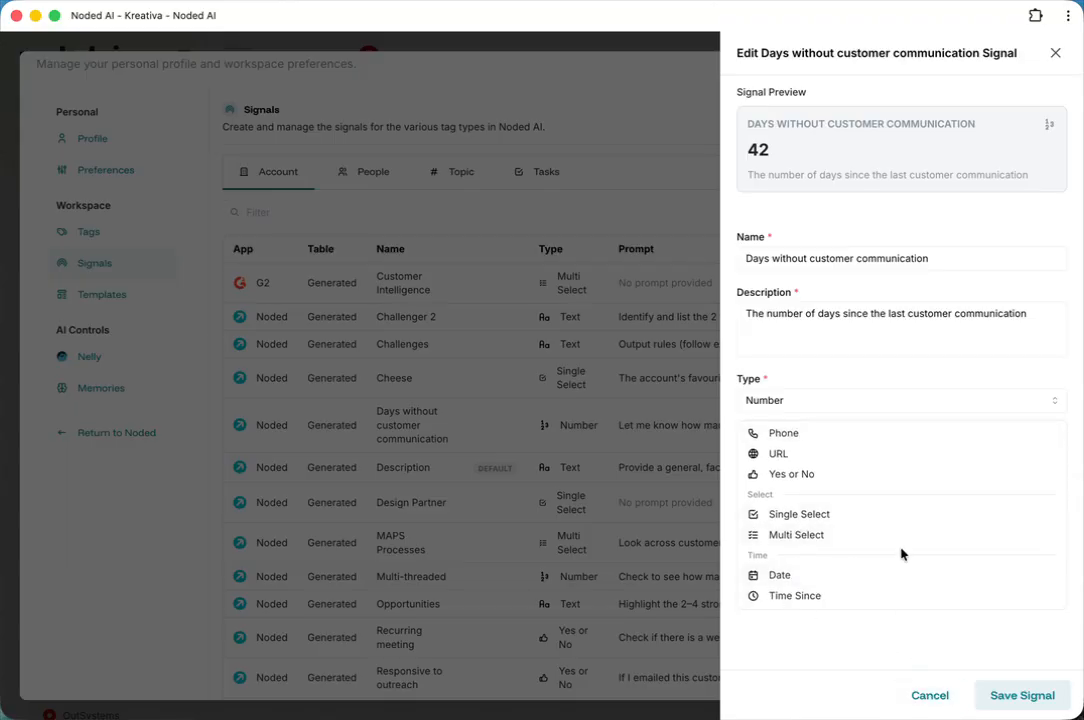
click(853, 363)
- Highlight the prompt of the Days without customer communication signal and close the editor without saving
drag(743, 465, 824, 509)
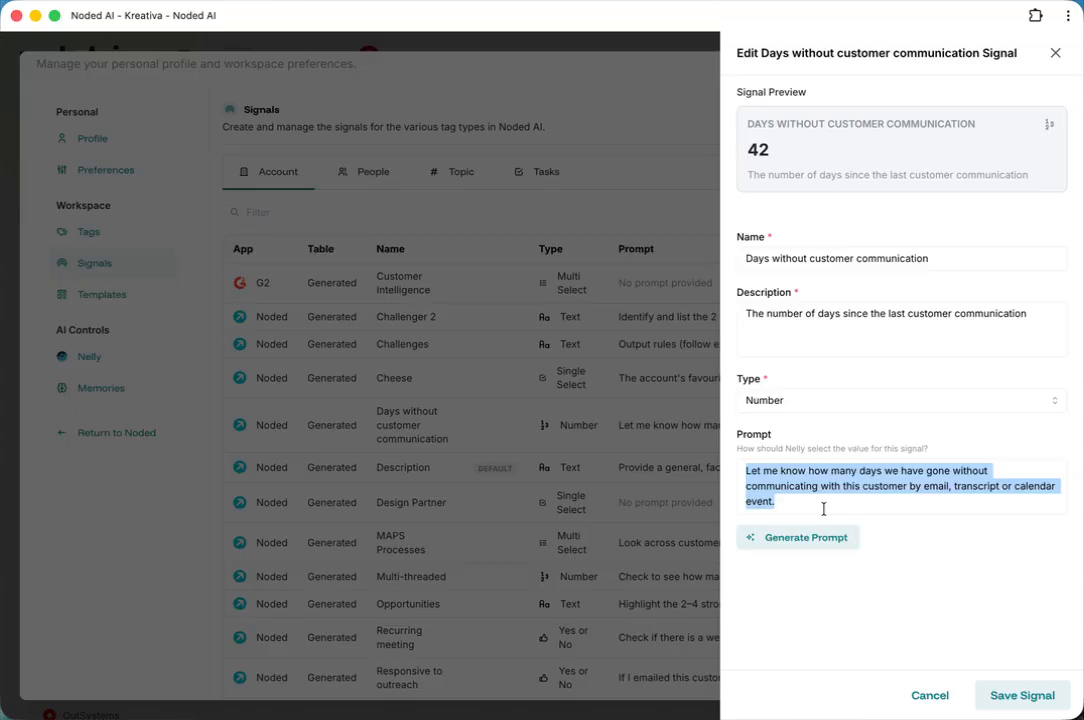
click(824, 509)
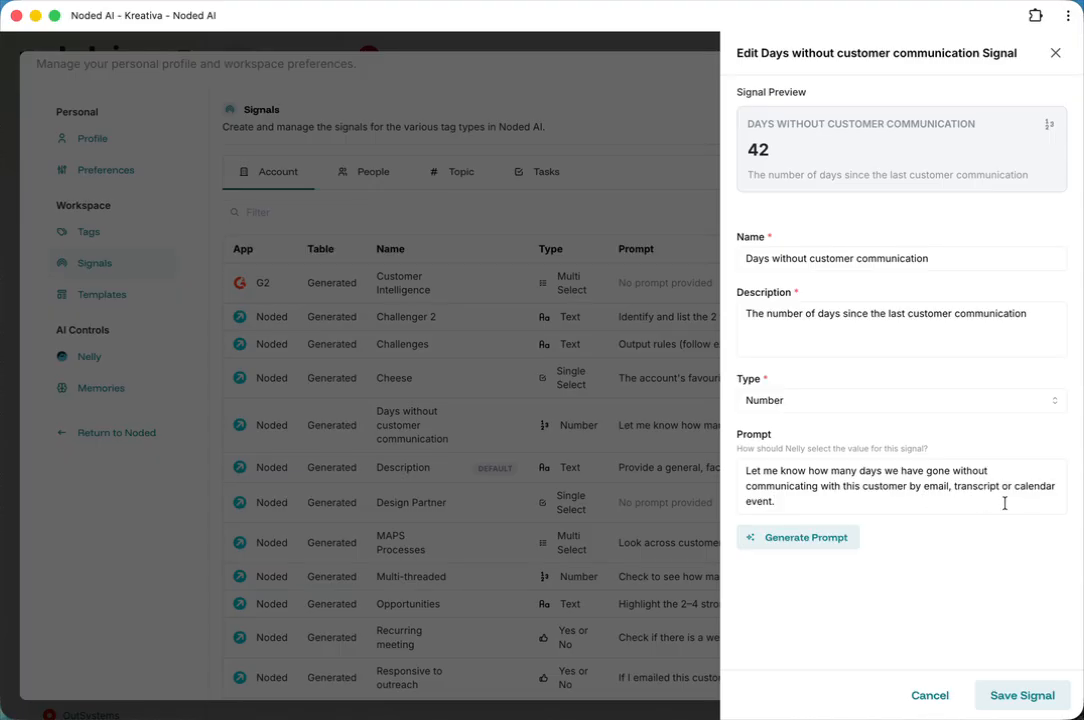
click(1055, 53)
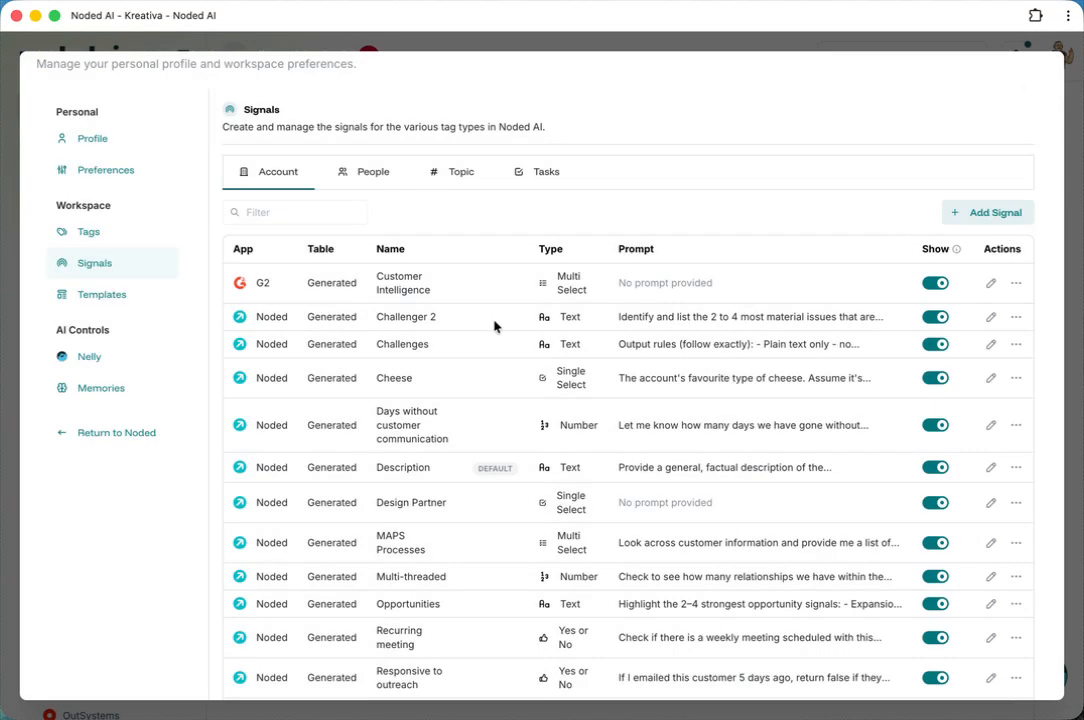
- Look through the full list of account signals down to Top Priorities and close the settings
scroll(477, 603, down, 5)
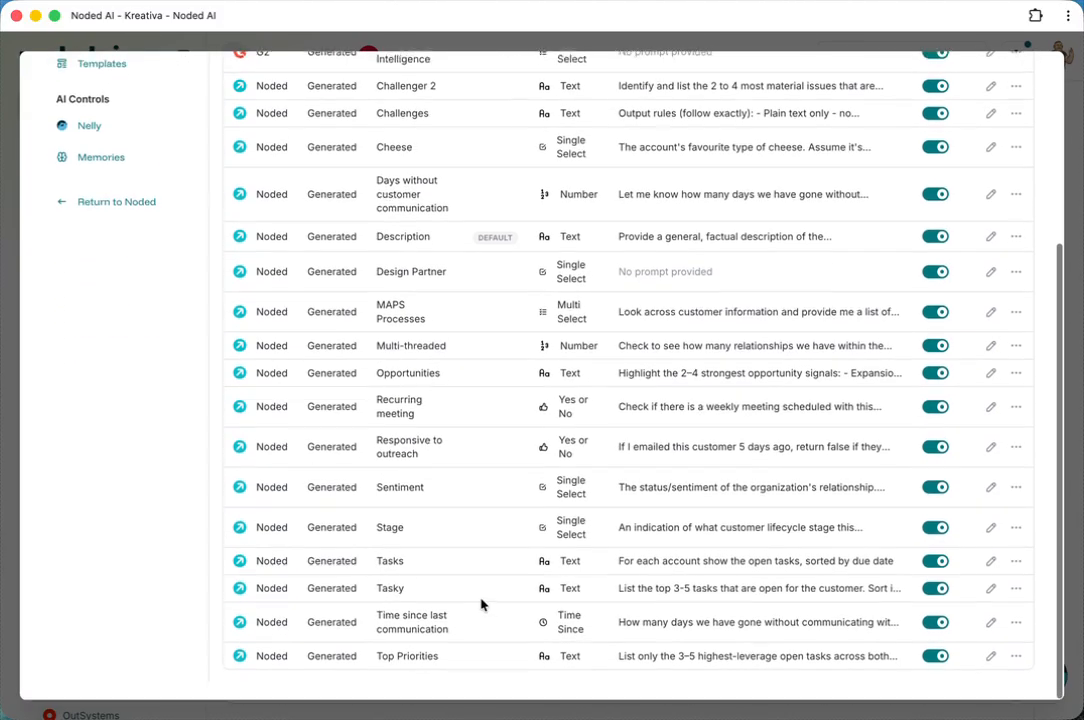
scroll(480, 604, up, 5)
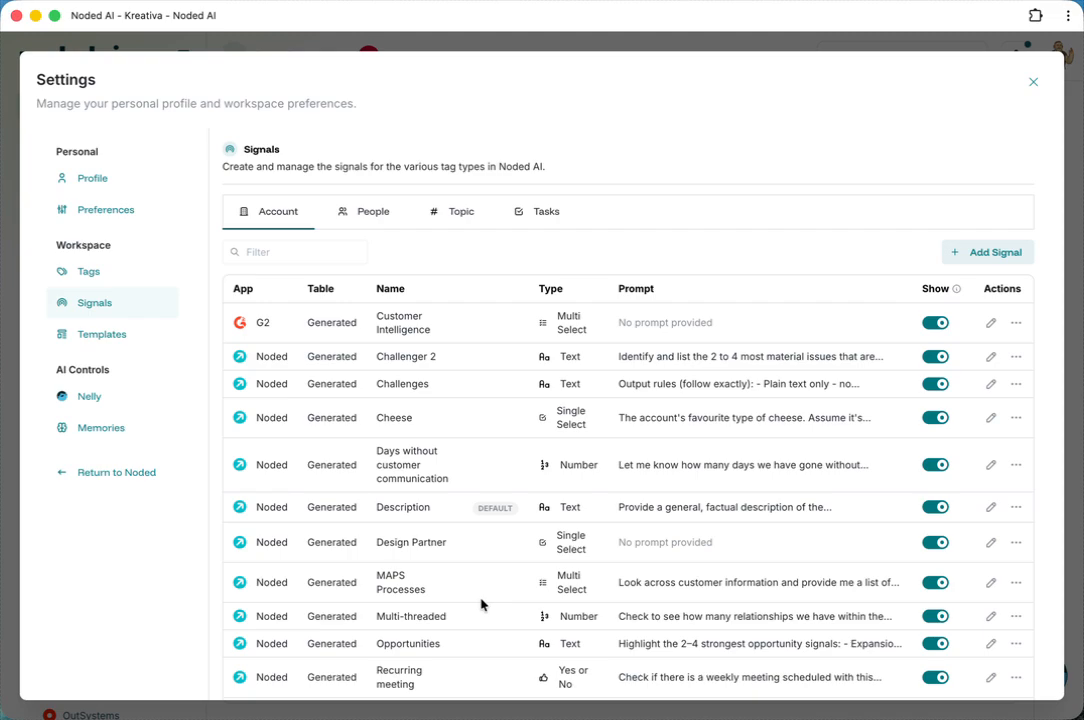
click(1033, 83)
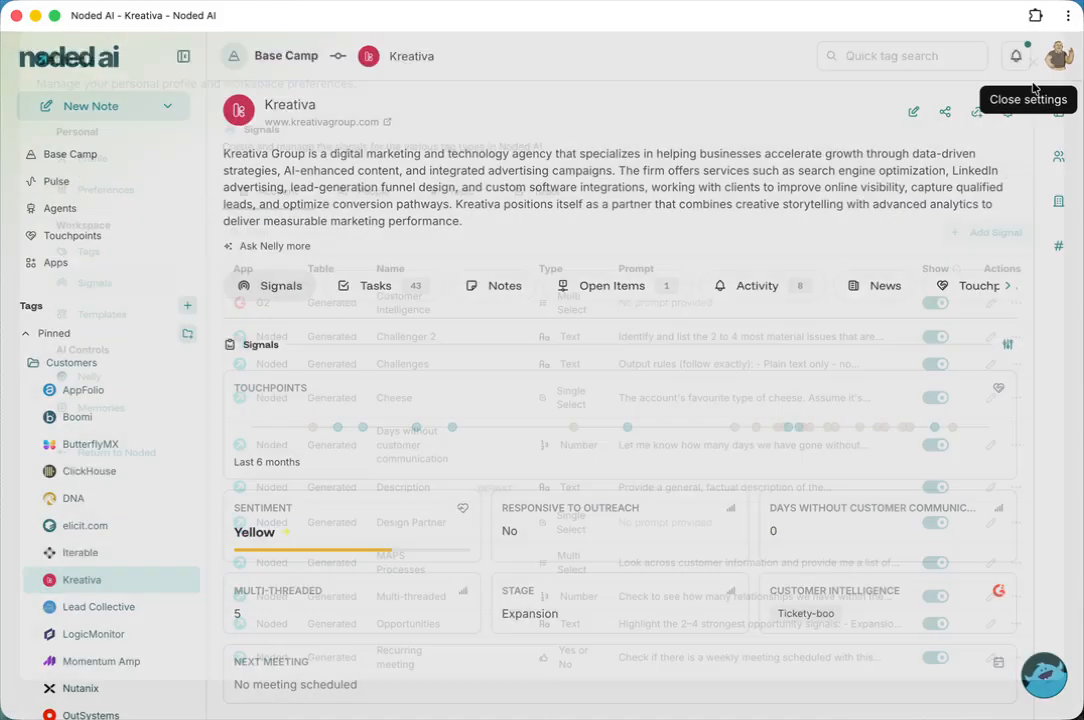